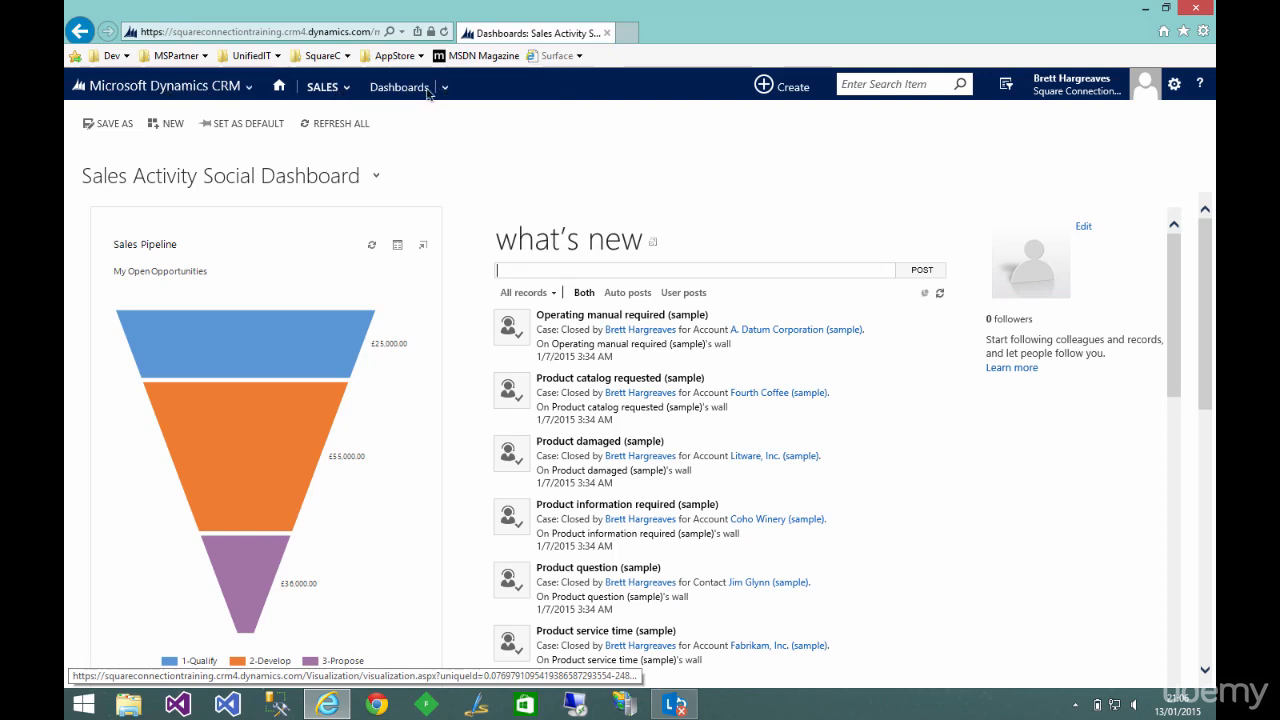
- Examine the recent dashboards, the Sales and Marketing area contents, and the Marketing and Service dashboards
left_click(446, 89)
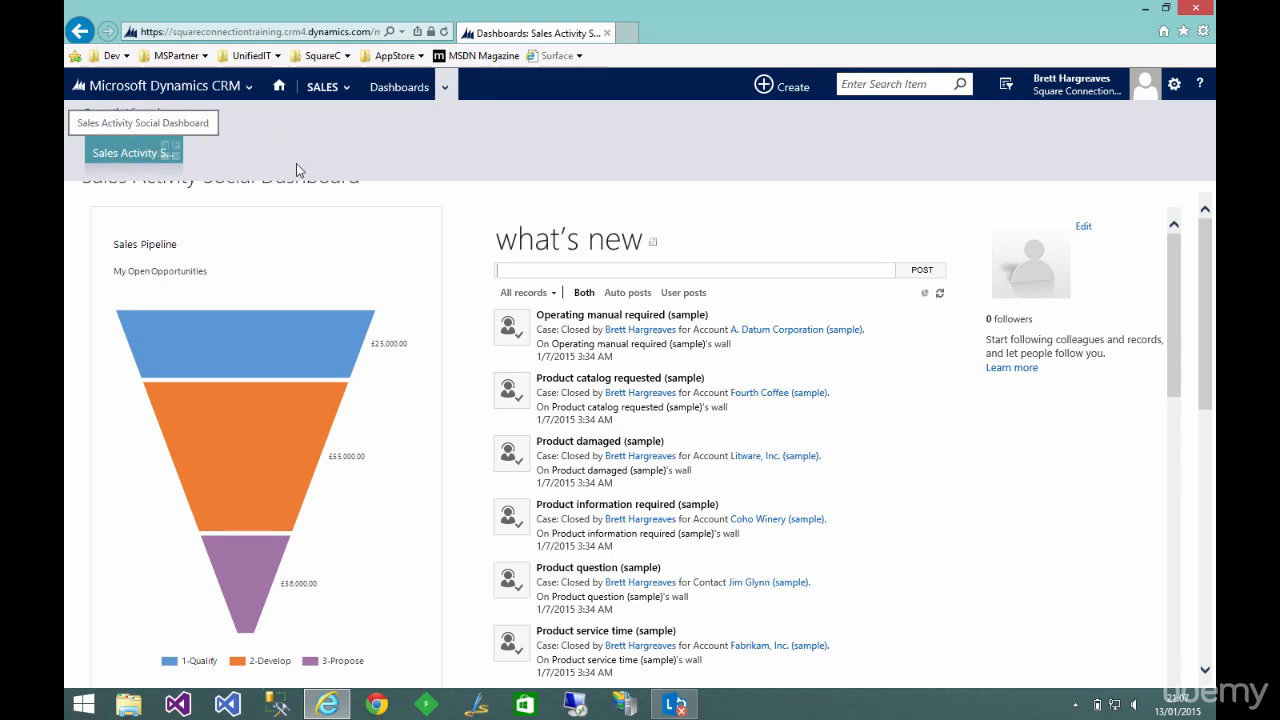
left_click(347, 88)
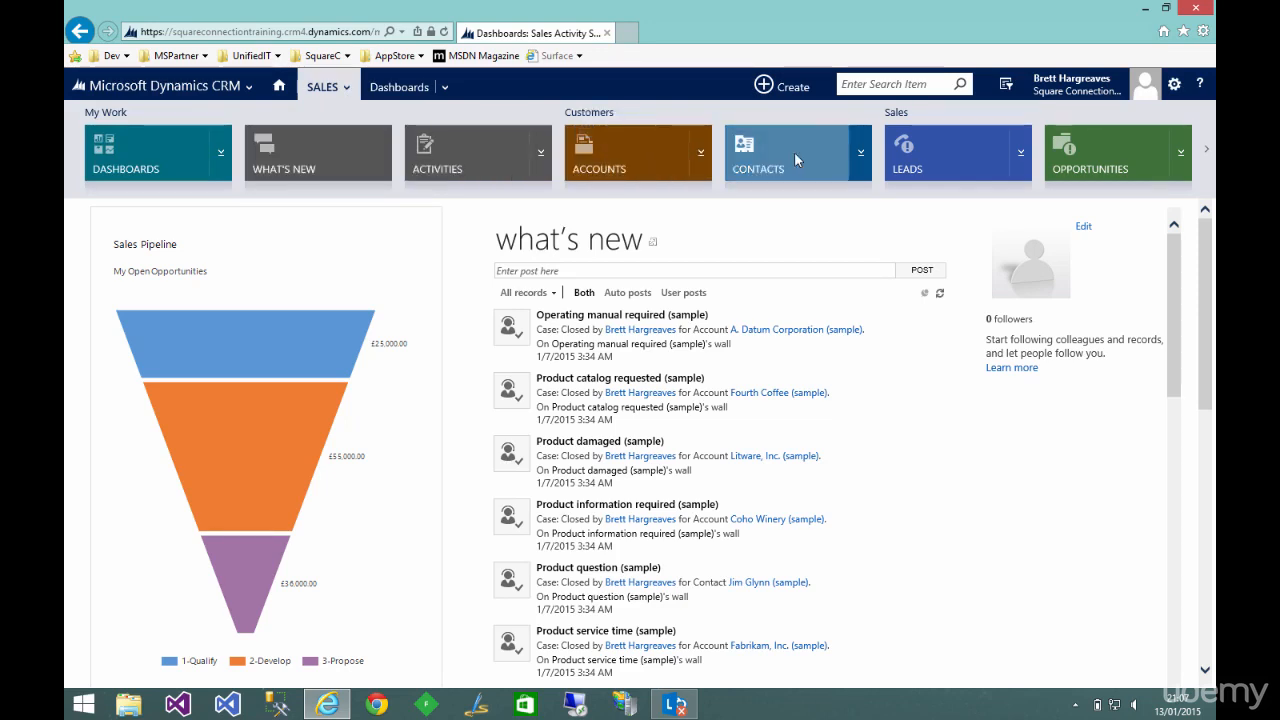
left_click(1206, 148)
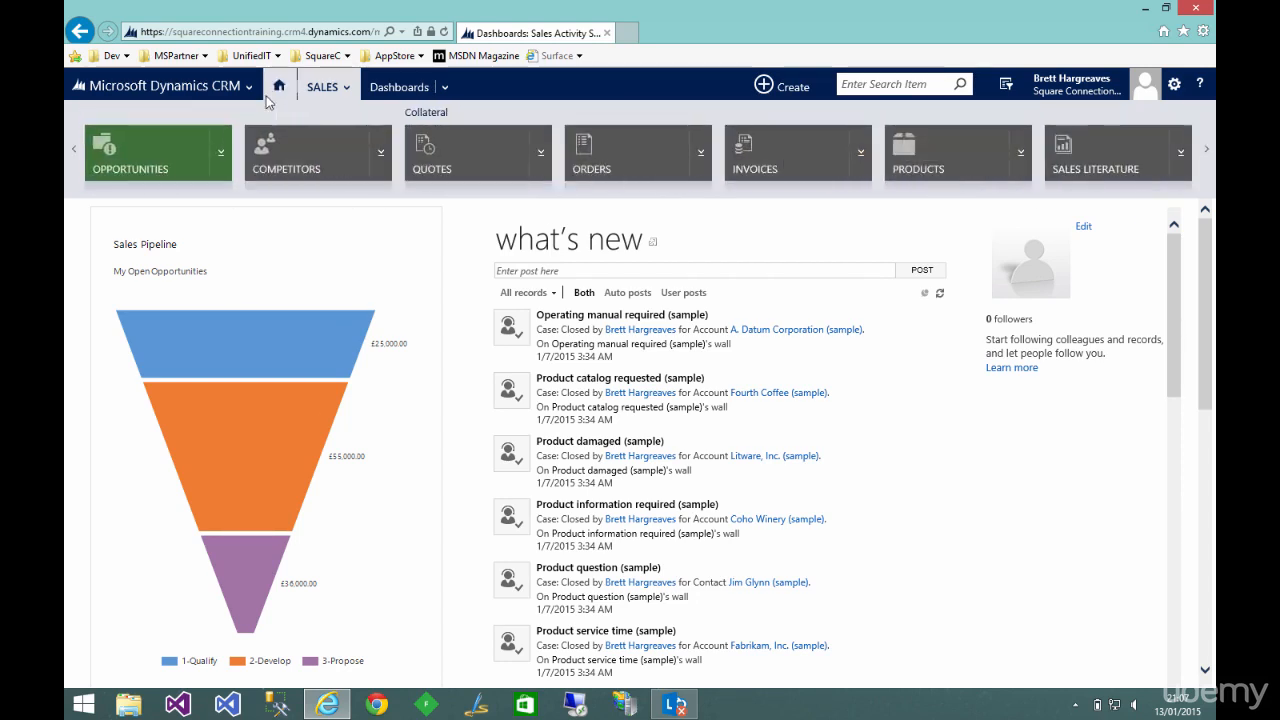
left_click(249, 88)
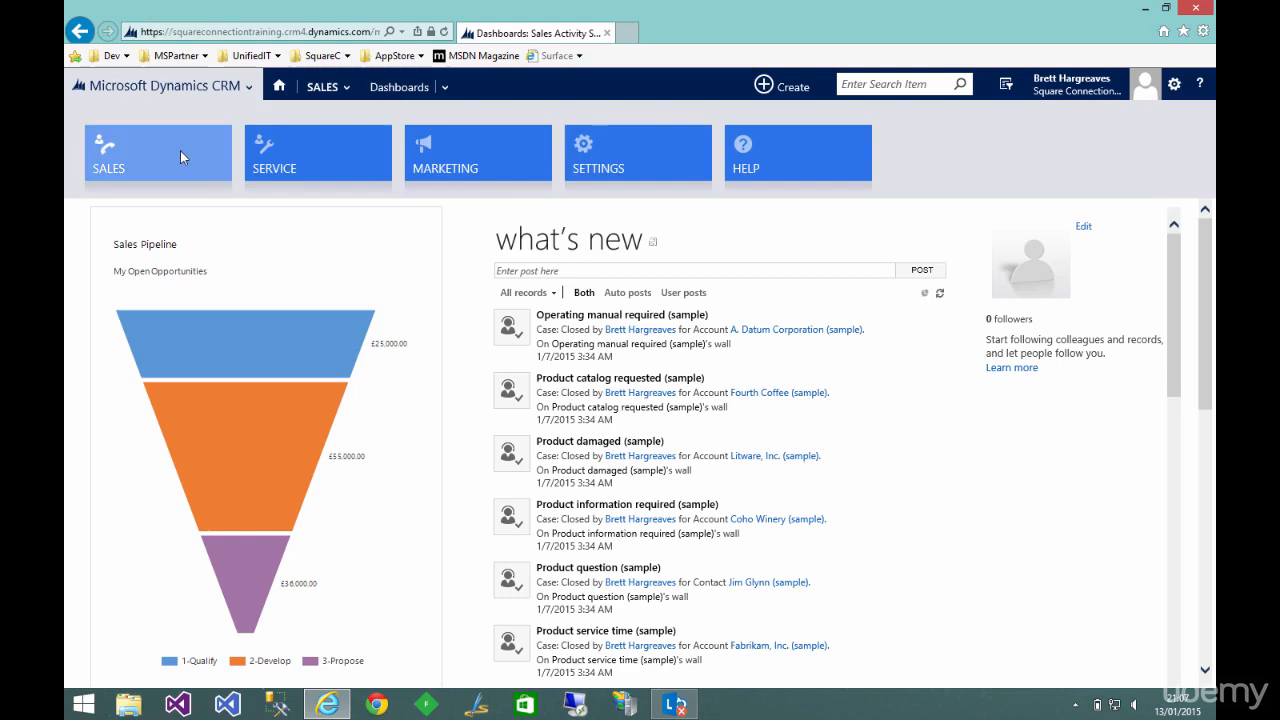
left_click(498, 152)
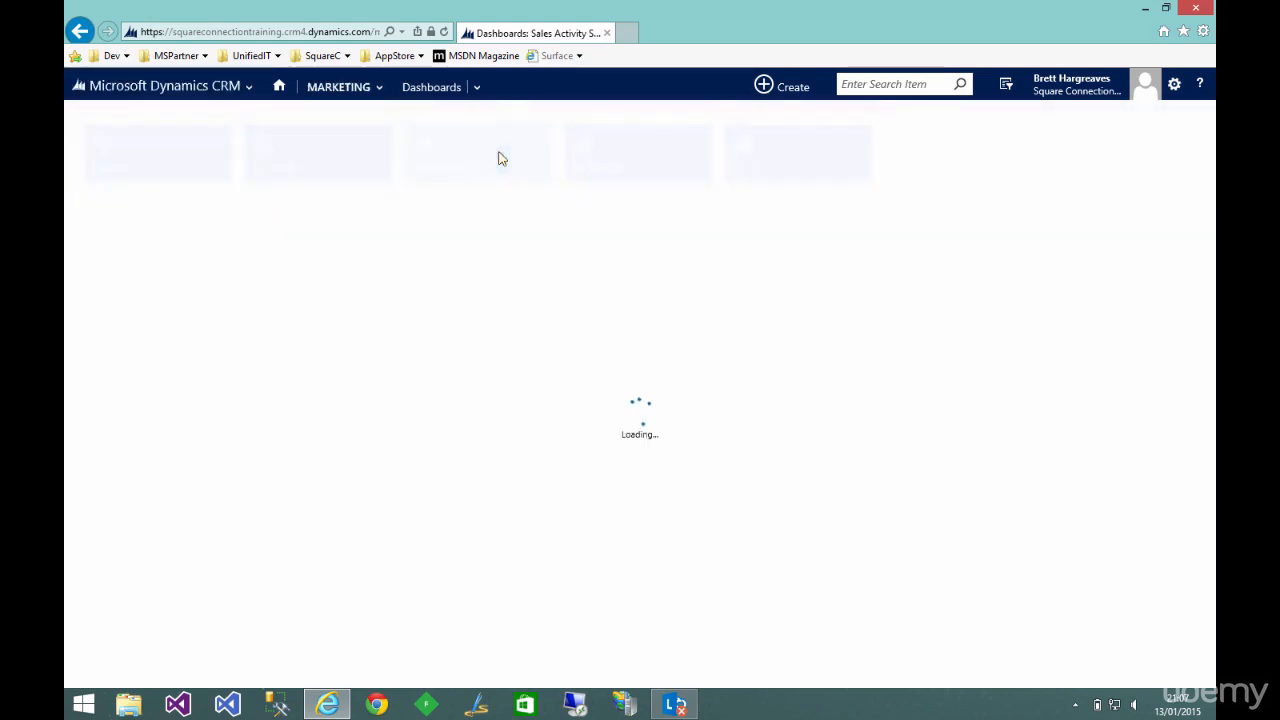
left_click(380, 90)
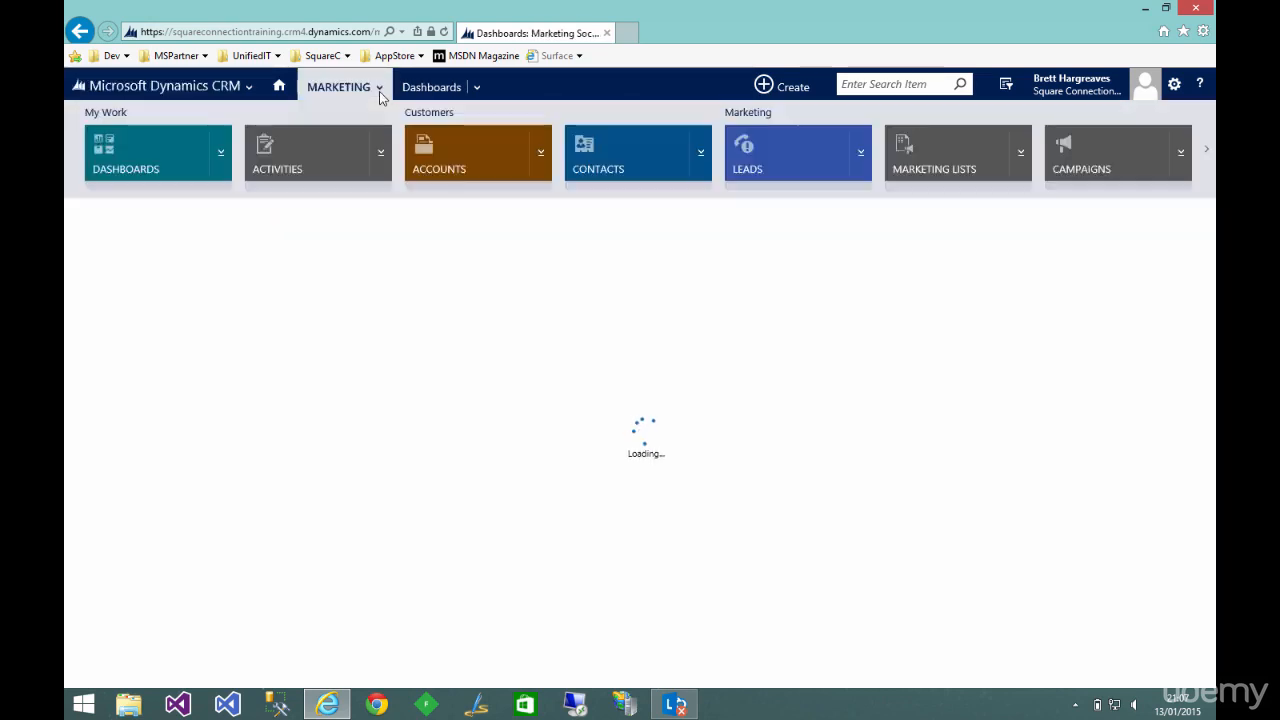
left_click(380, 90)
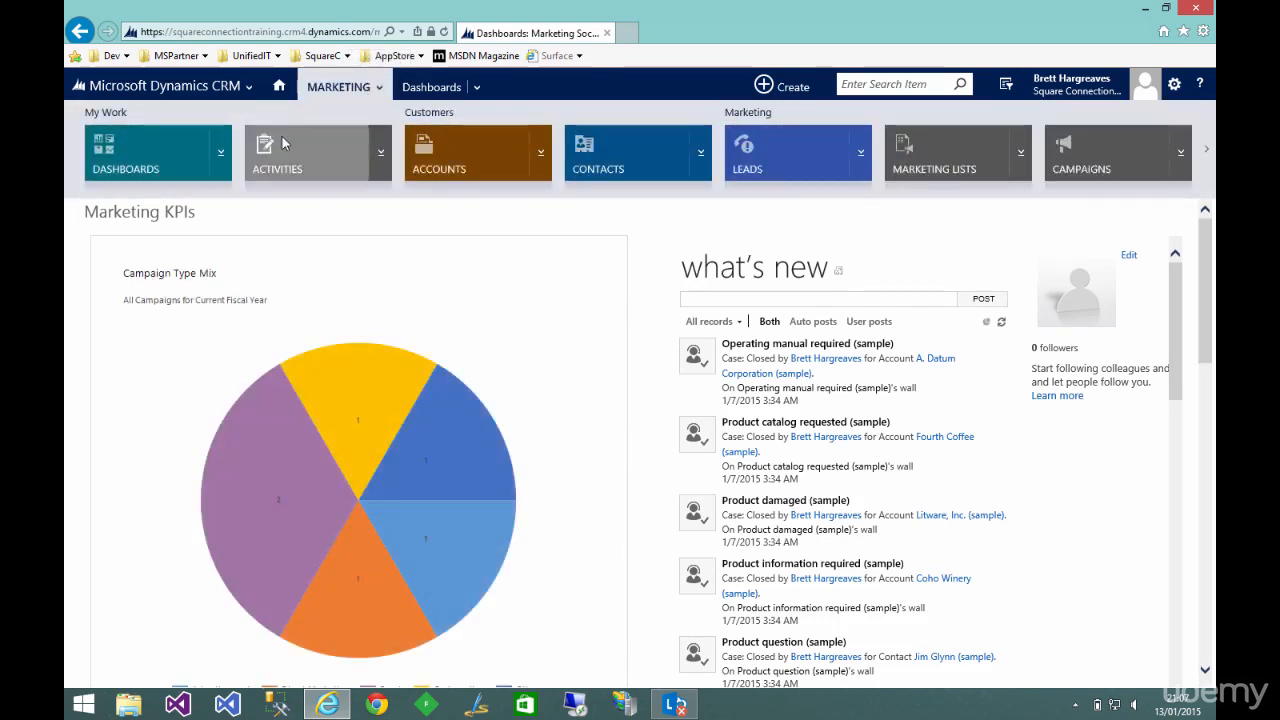
left_click(249, 91)
left_click(272, 151)
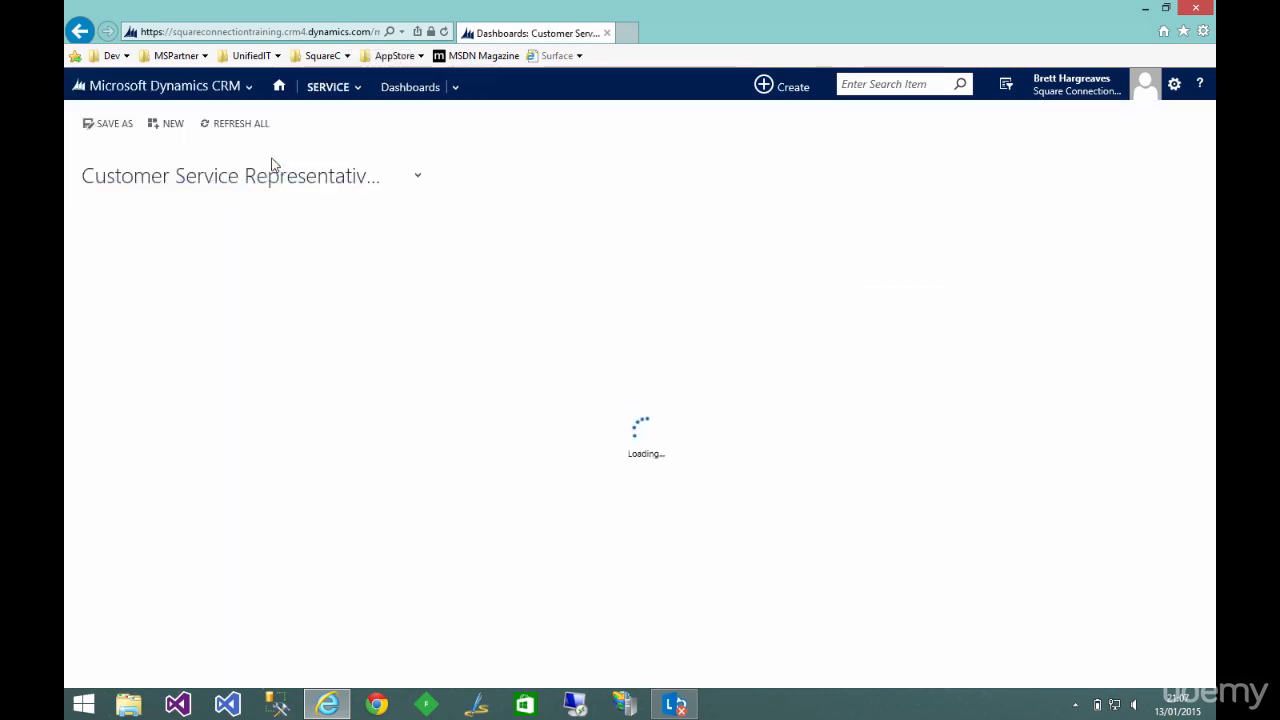
- Go to the customization features in the Settings area and open the list of publishers
left_click(250, 92)
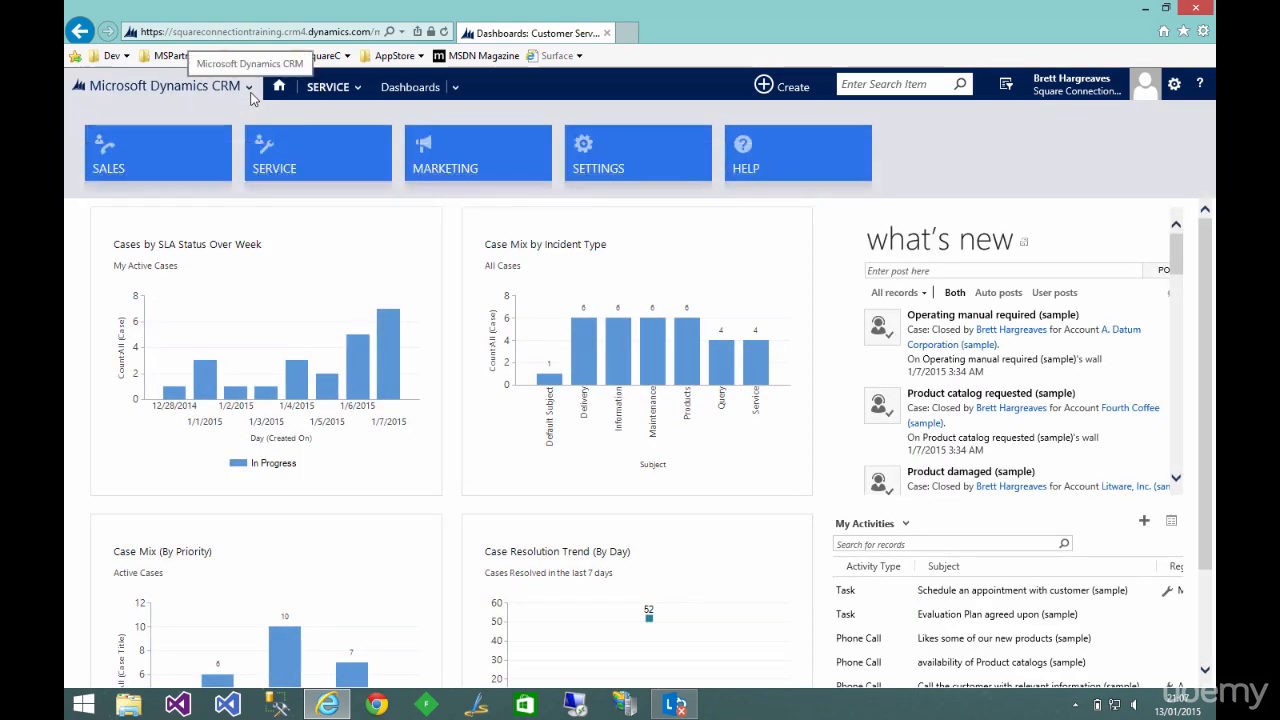
left_click(622, 160)
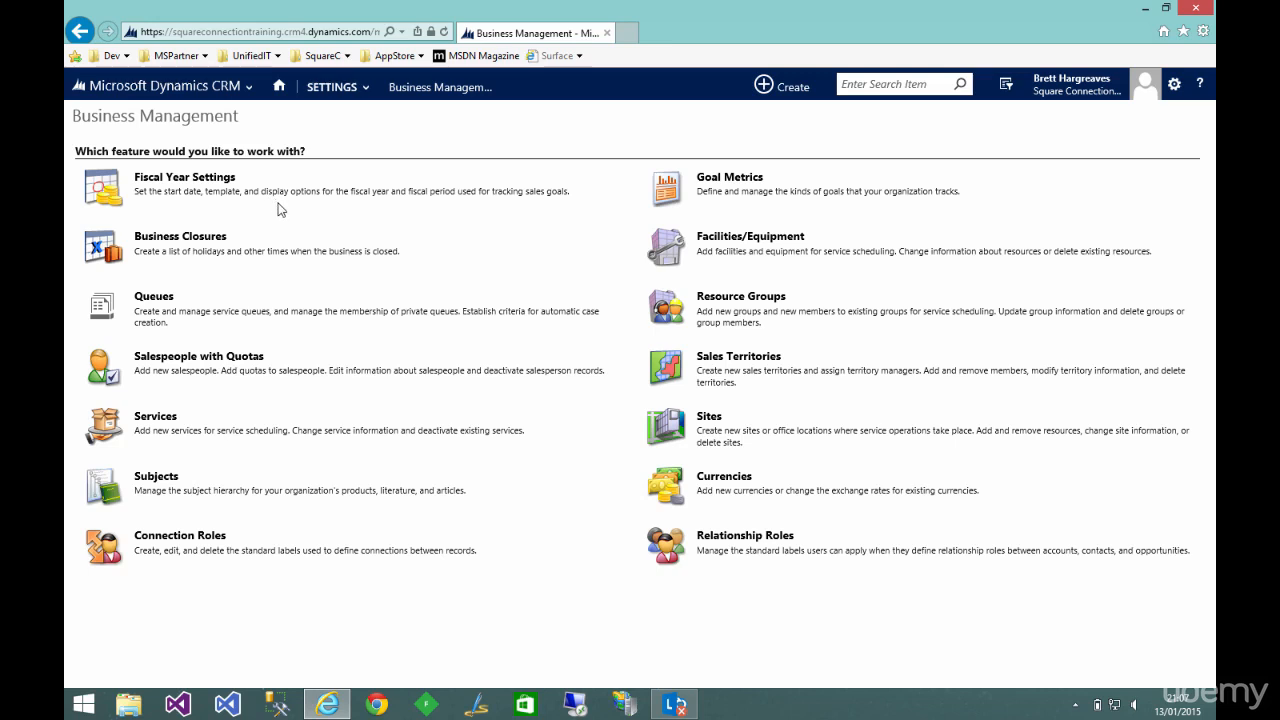
left_click(337, 89)
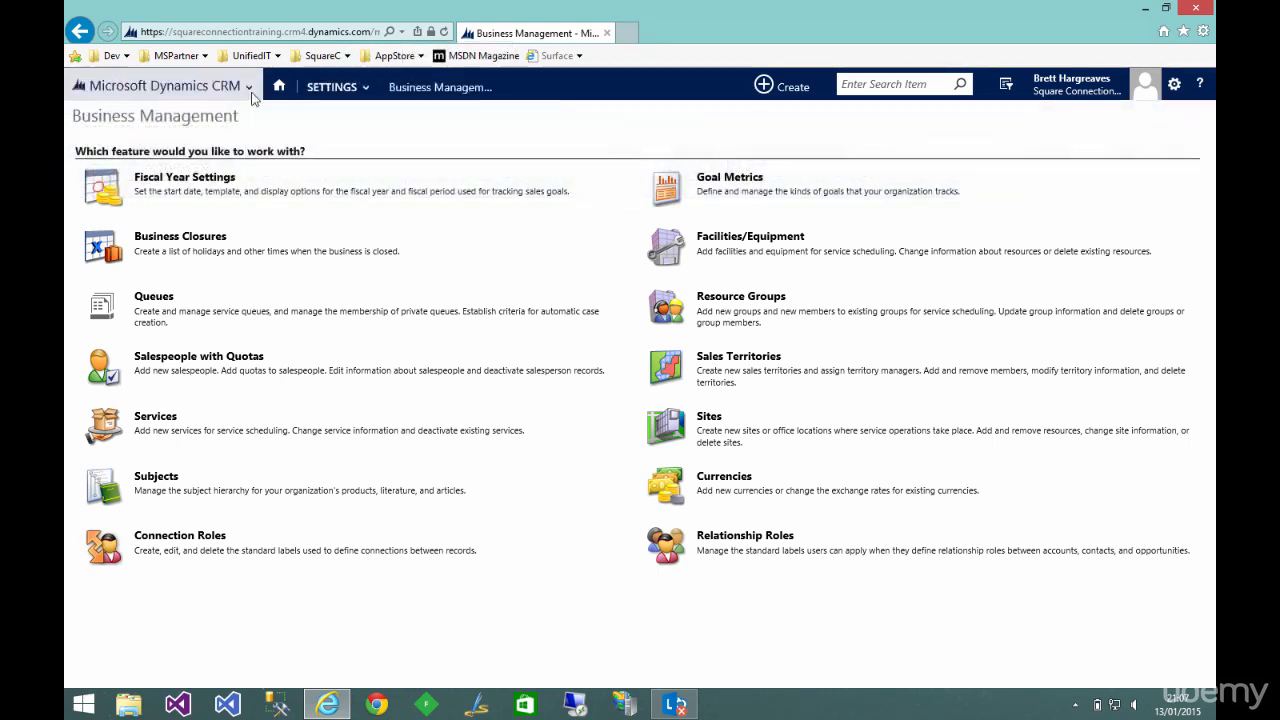
left_click(249, 87)
left_click(337, 87)
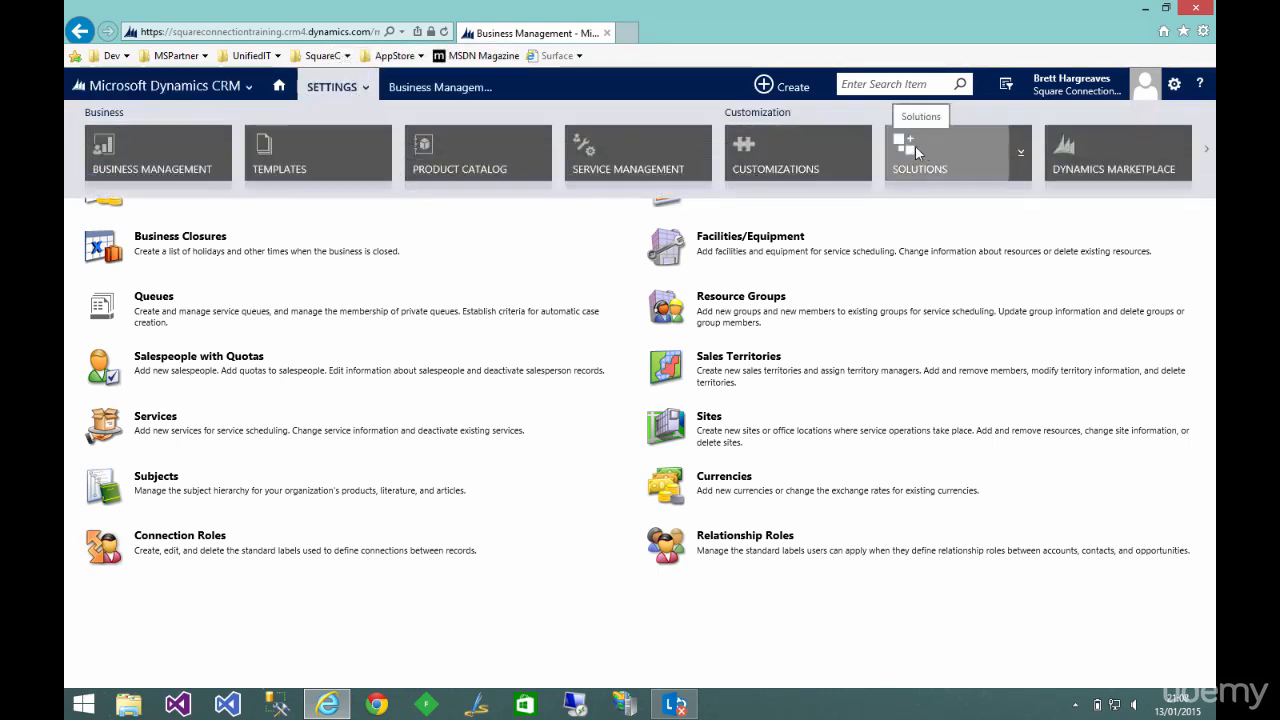
left_click(737, 152)
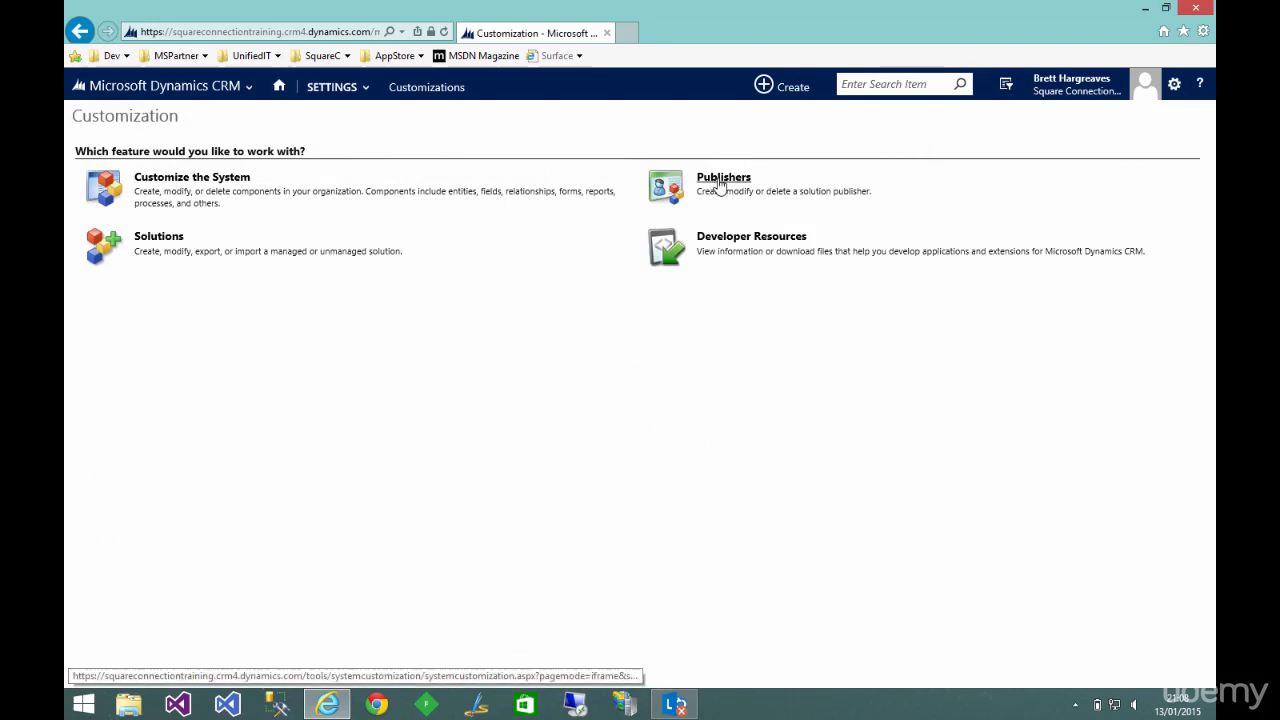
left_click(720, 184)
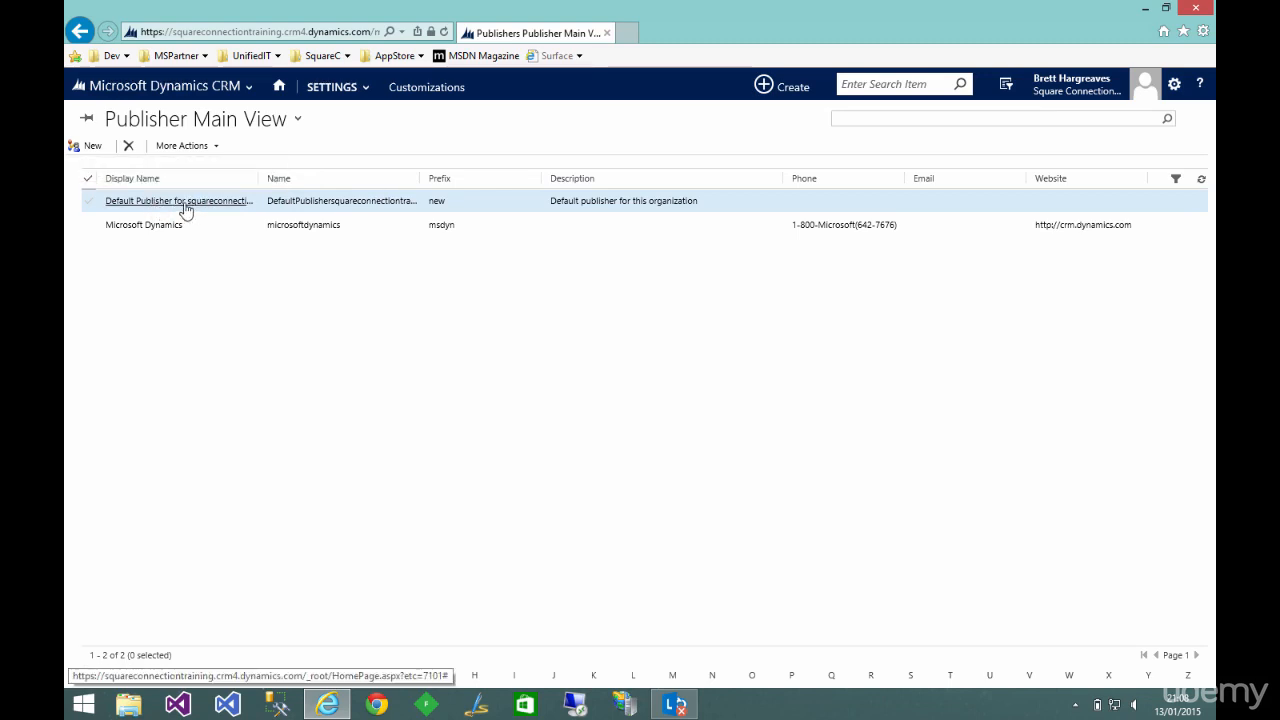
- Start a new publisher with the display name Square Connection Training and accept the generated name
left_click(89, 147)
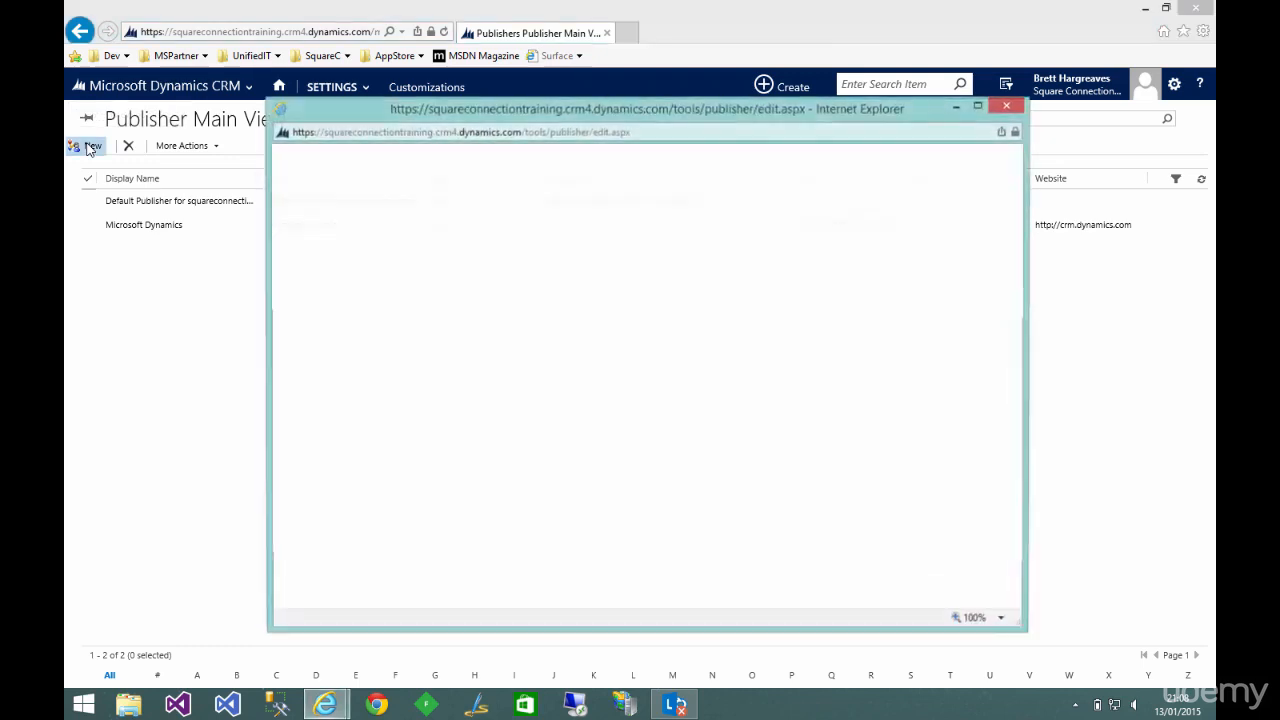
left_click(389, 264)
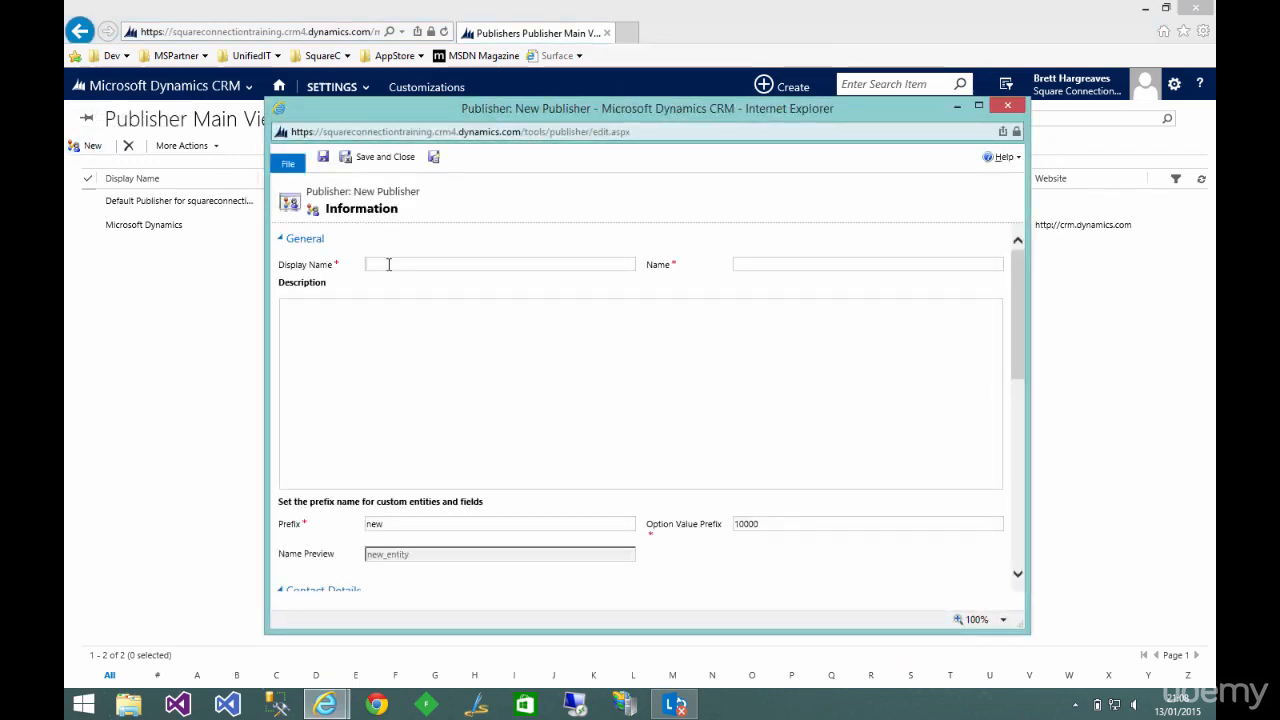
type("Square ")
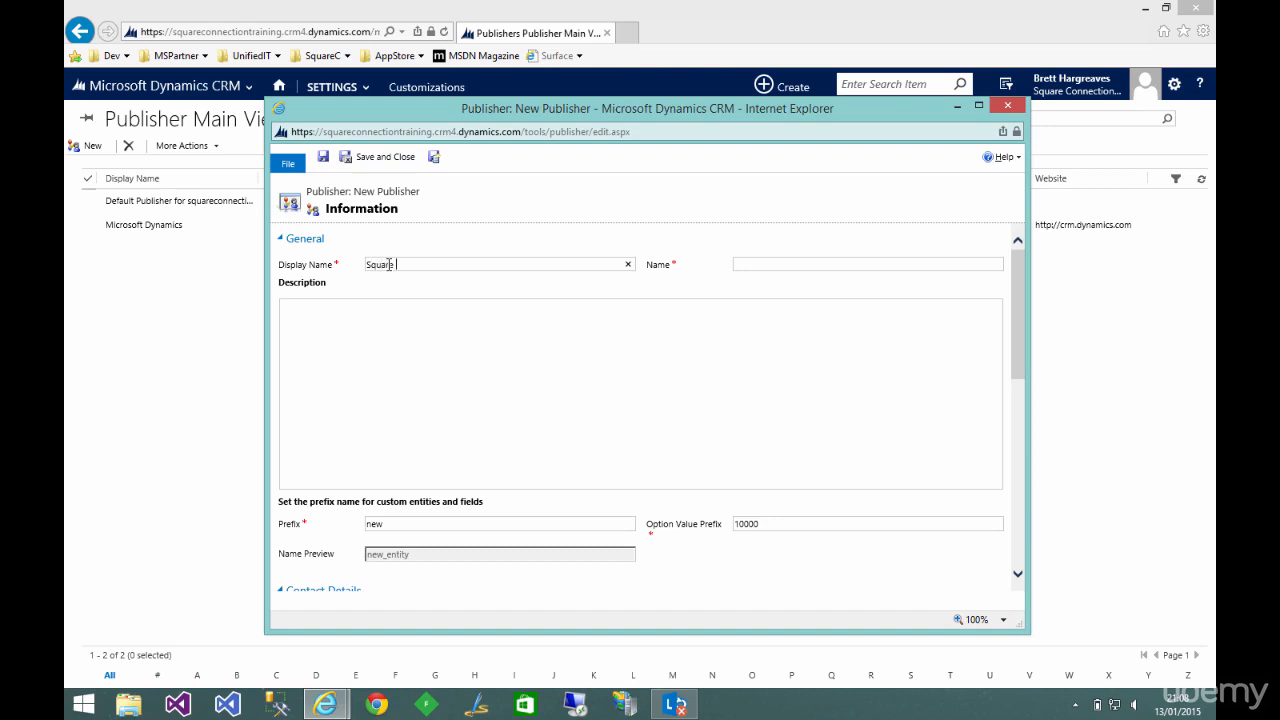
type("Connection Training")
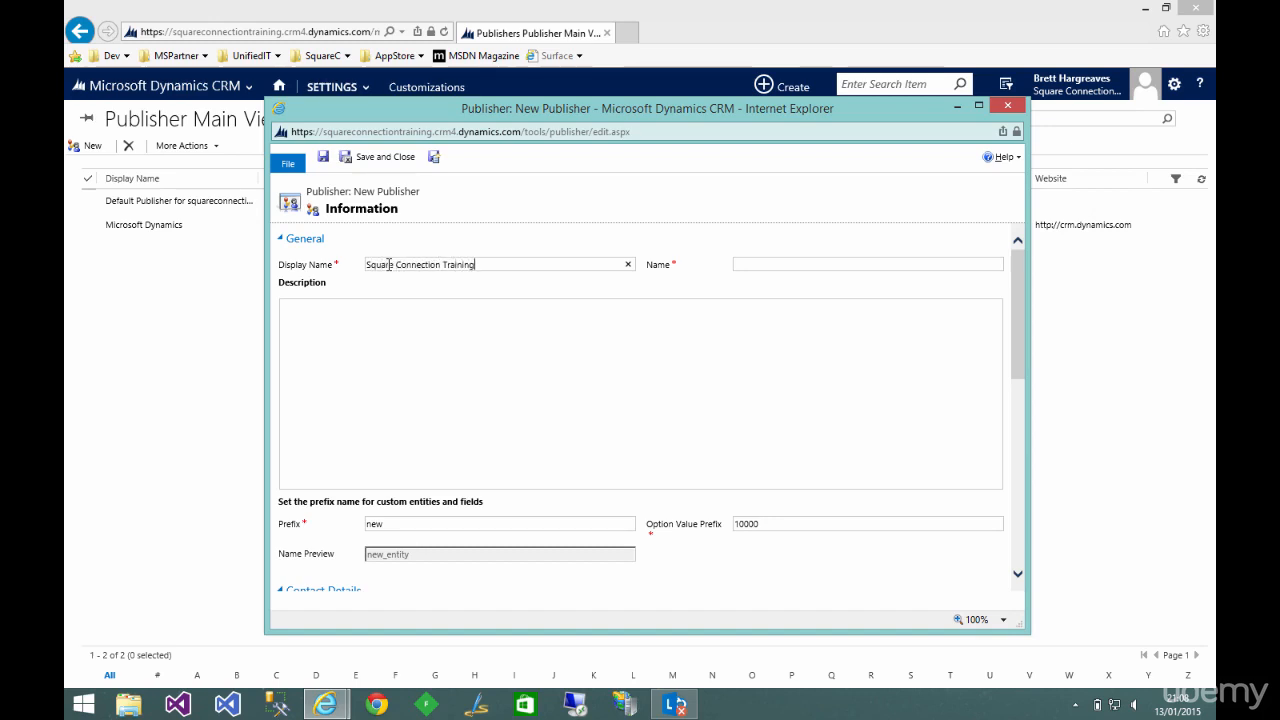
key("Tab")
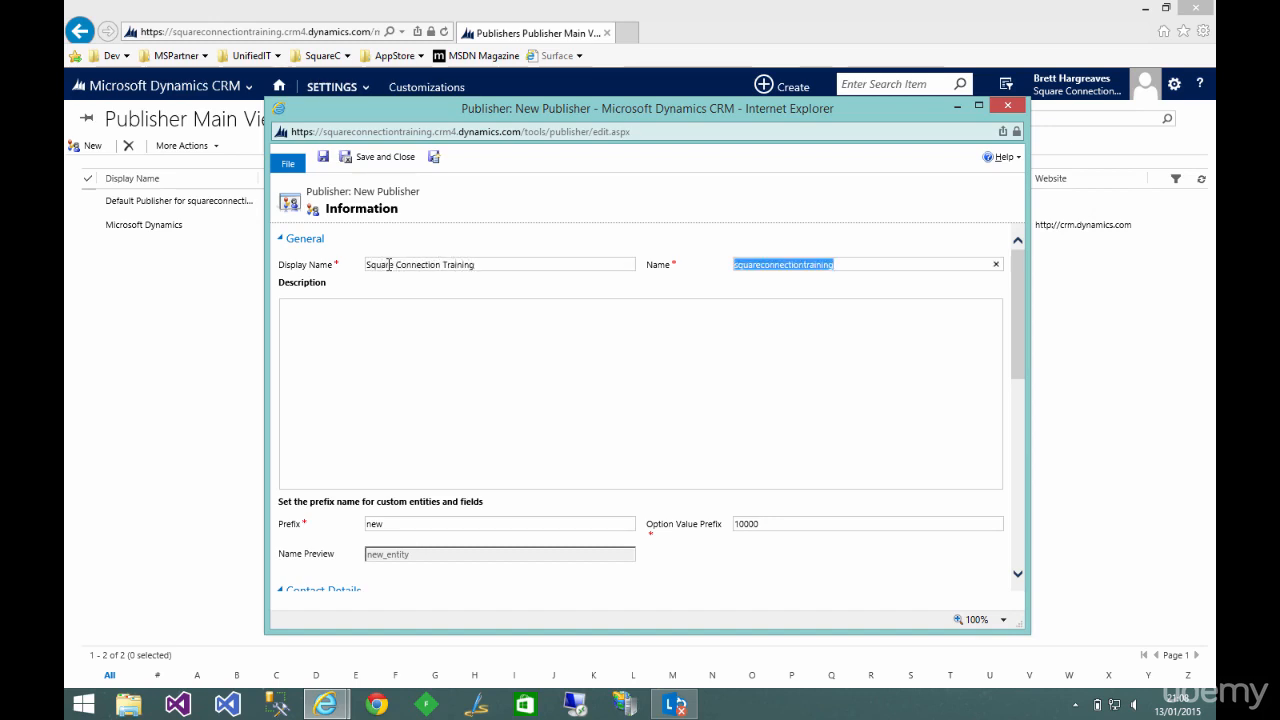
- Set the publisher's prefix for custom entities and fields to sctrain, review its contact details section, and save and close it
left_click(391, 531)
double_click(380, 524)
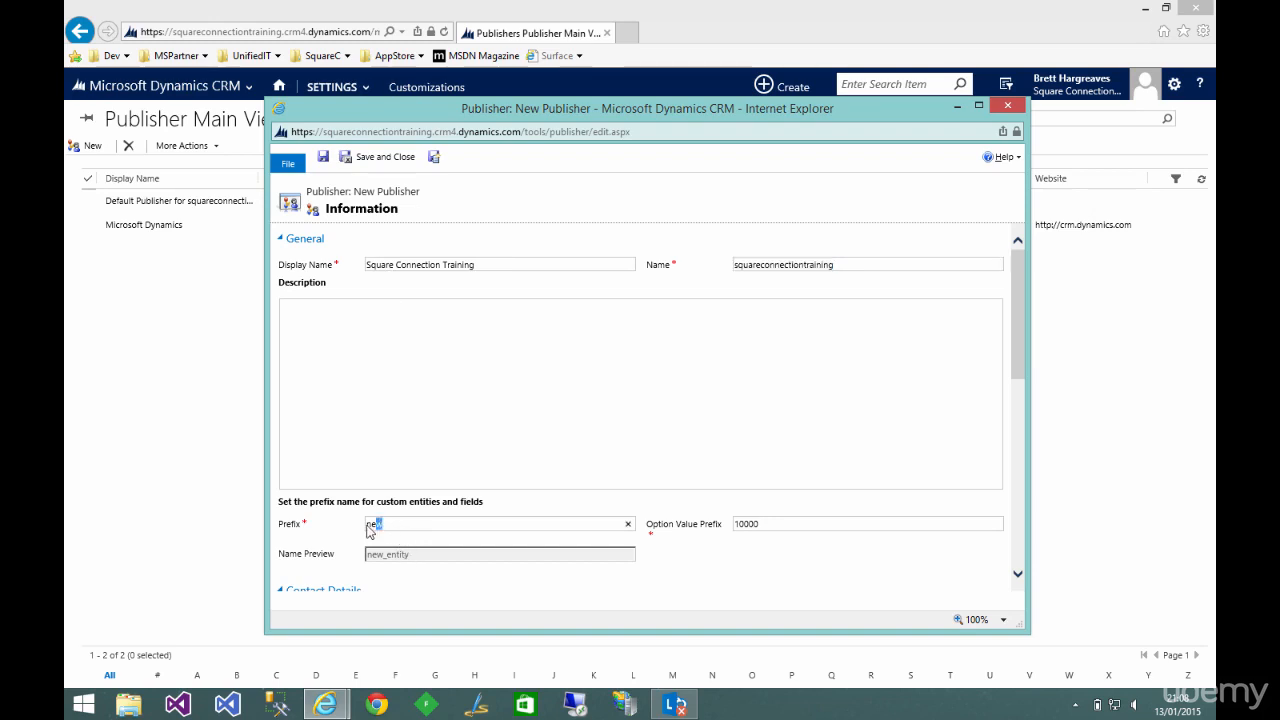
type("sctrain")
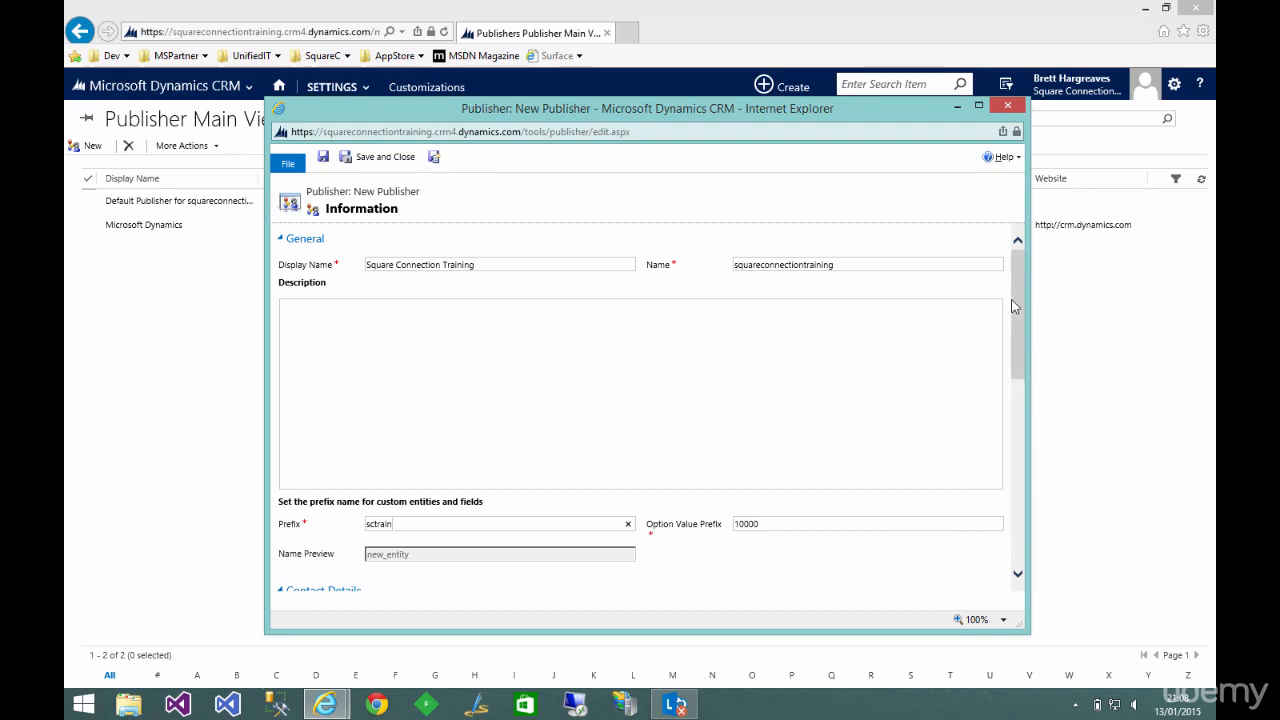
left_click_drag(1013, 306, 1016, 435)
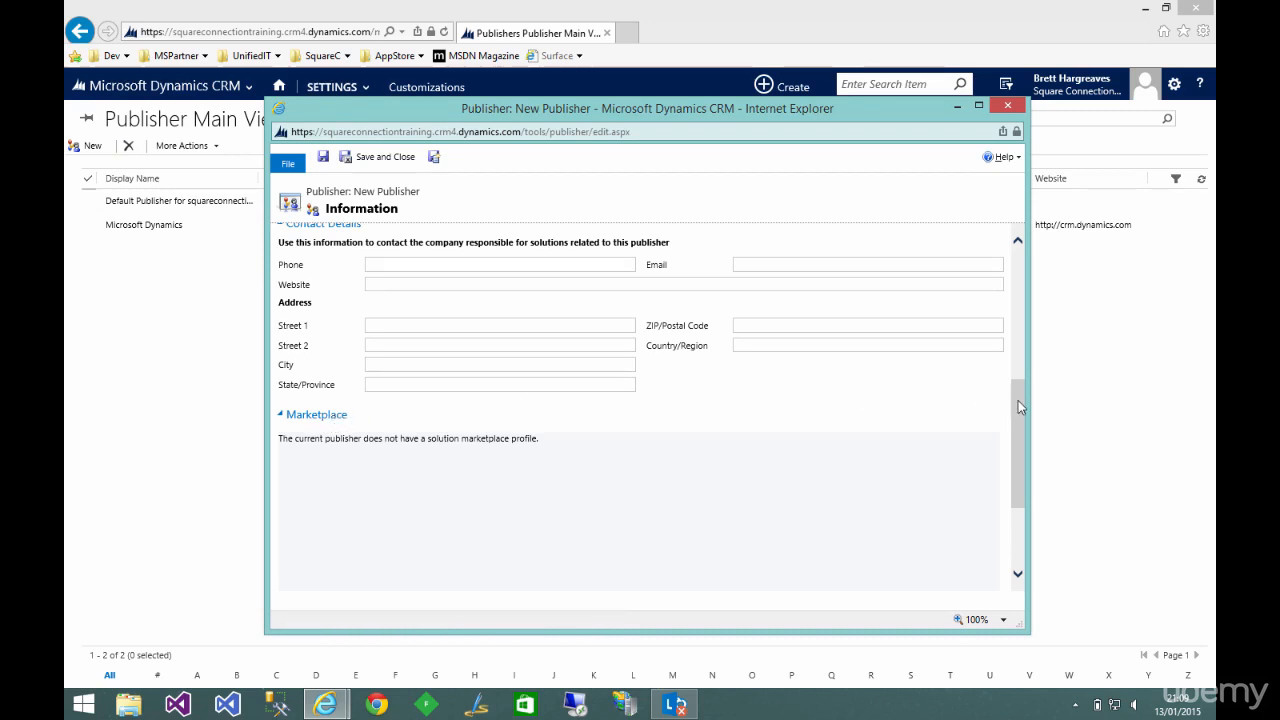
left_click_drag(1018, 400, 1017, 270)
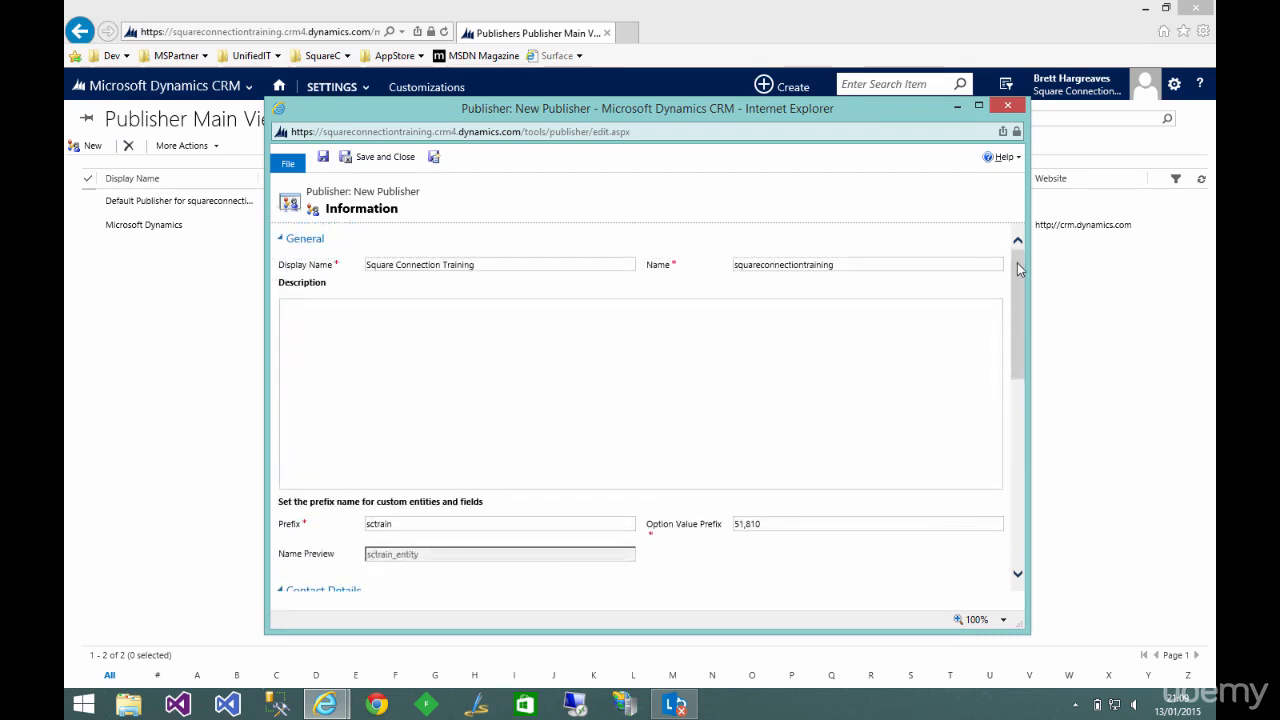
left_click(381, 160)
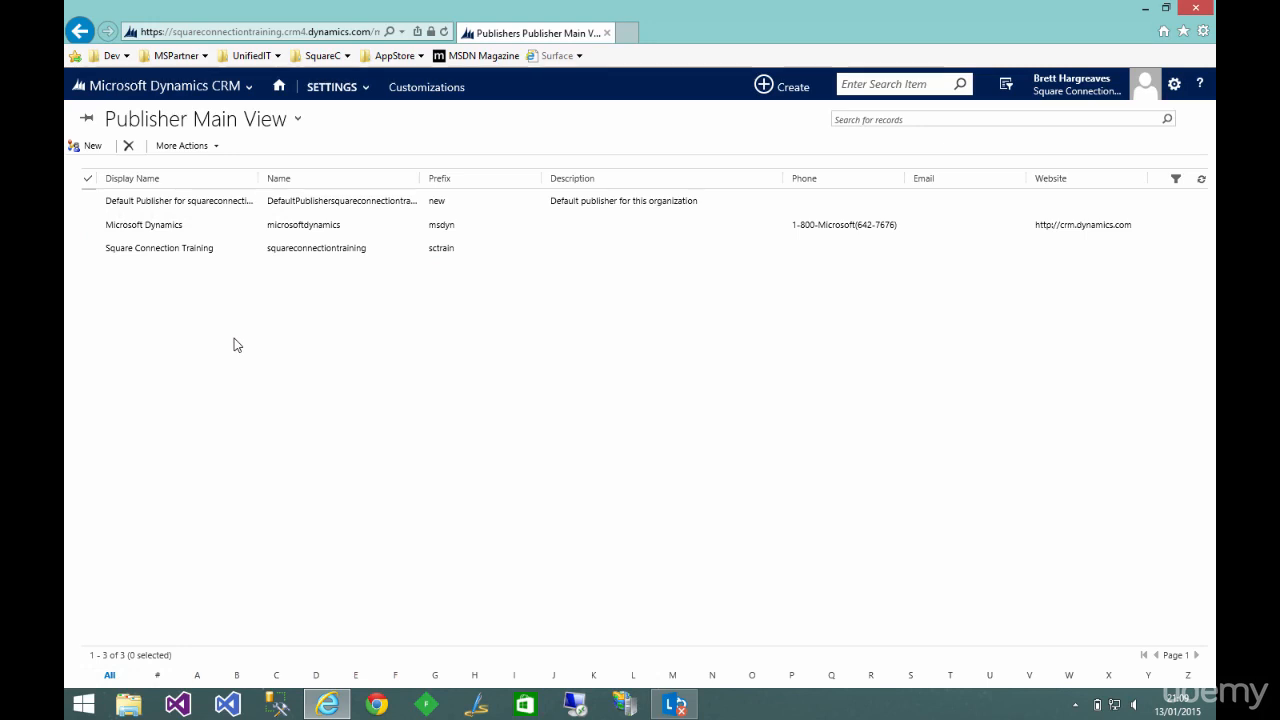
- Start a new solution from the Solutions list with the display name Destructive Solution and accept the generated name
left_click(366, 88)
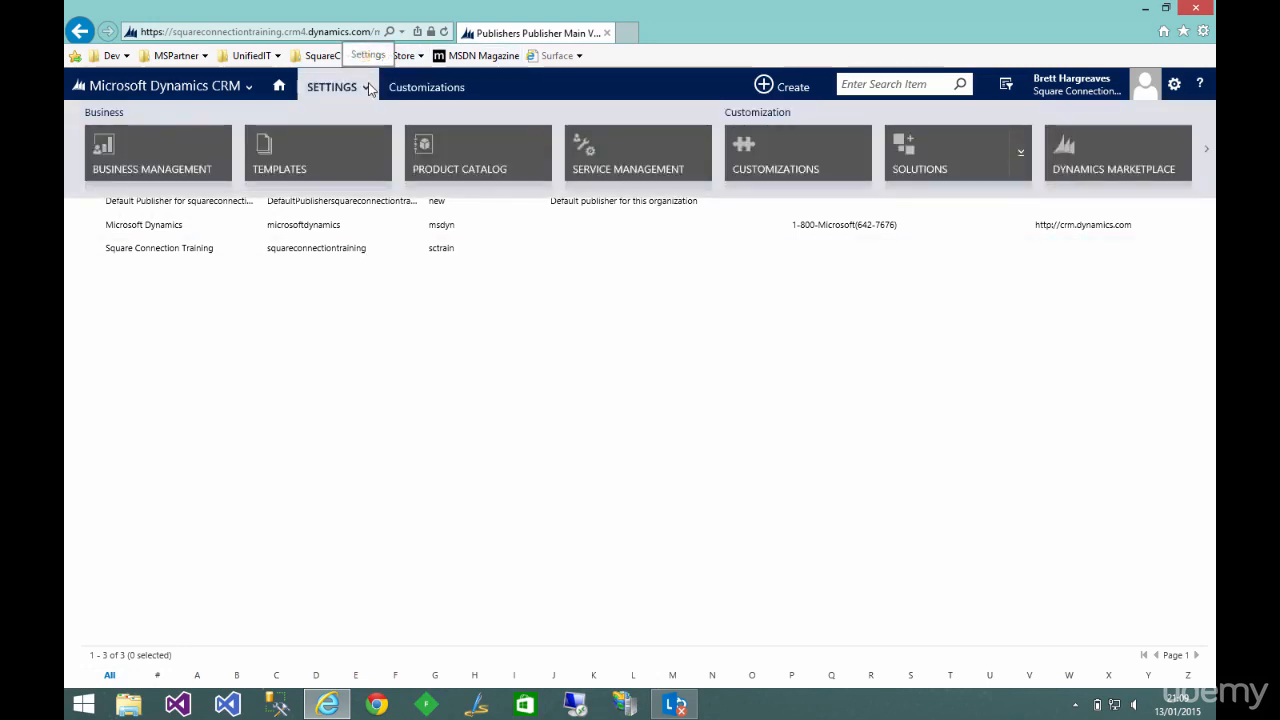
left_click(921, 151)
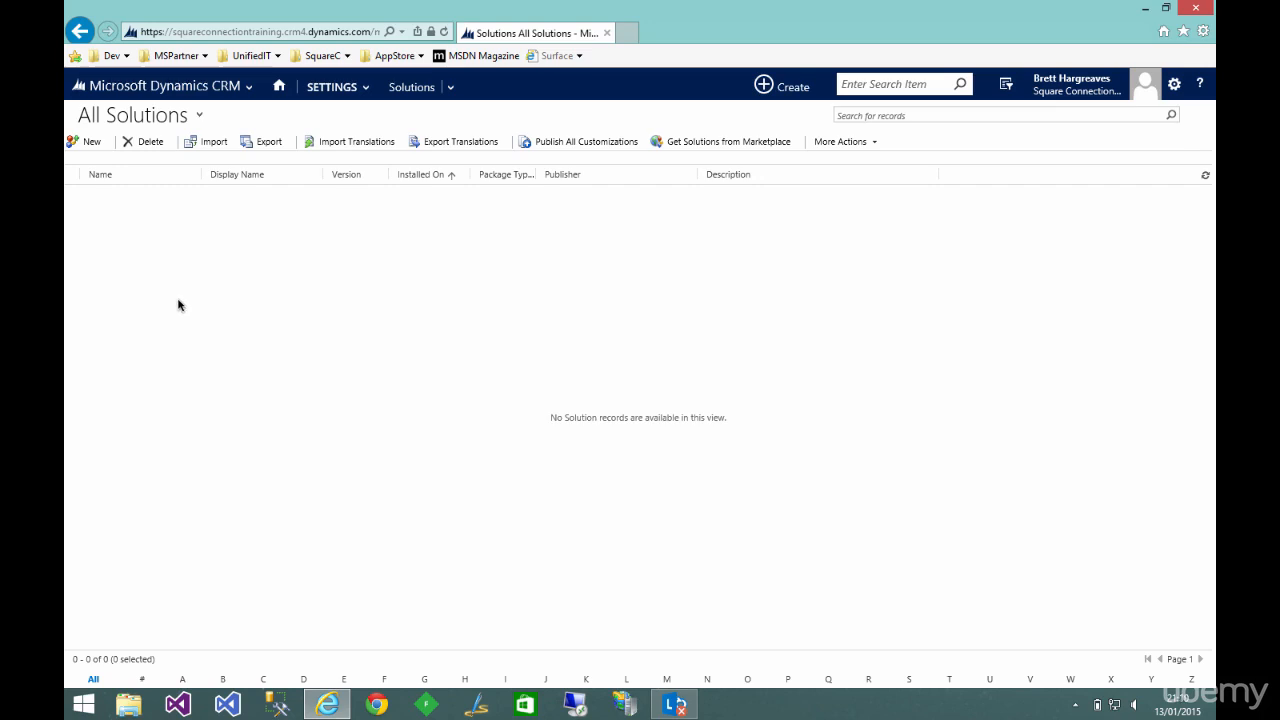
left_click(89, 144)
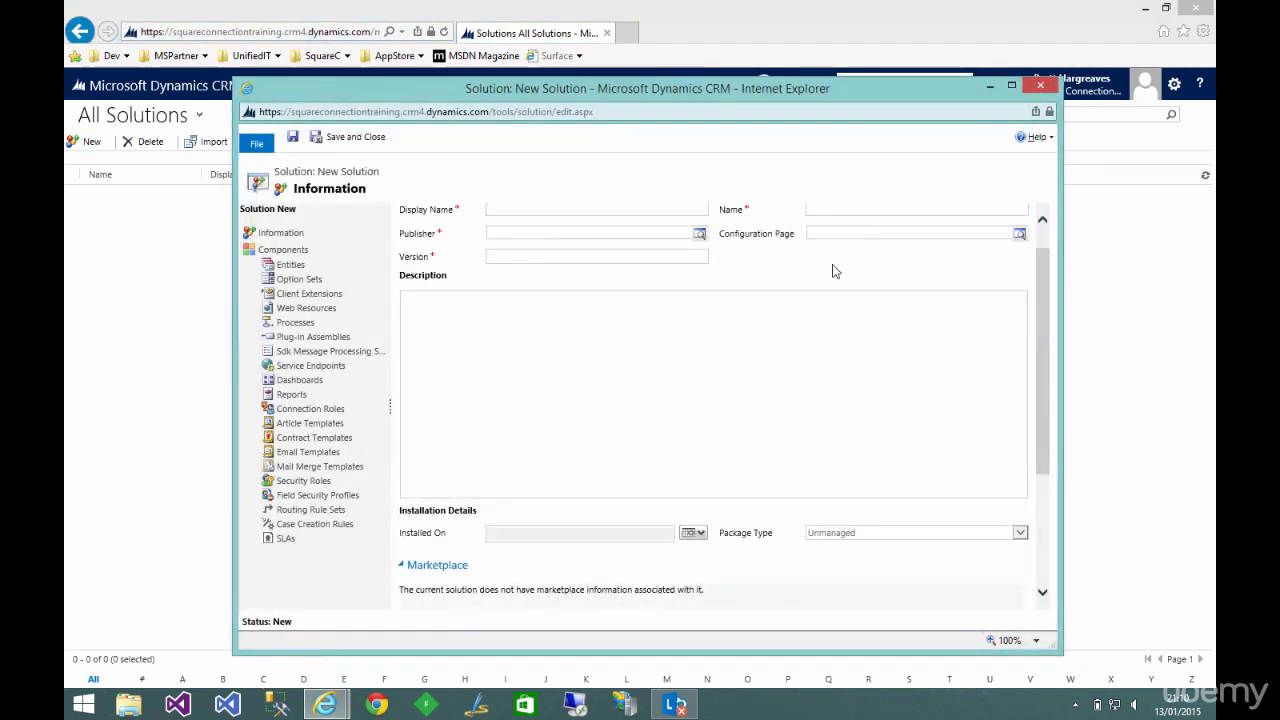
left_click(530, 244)
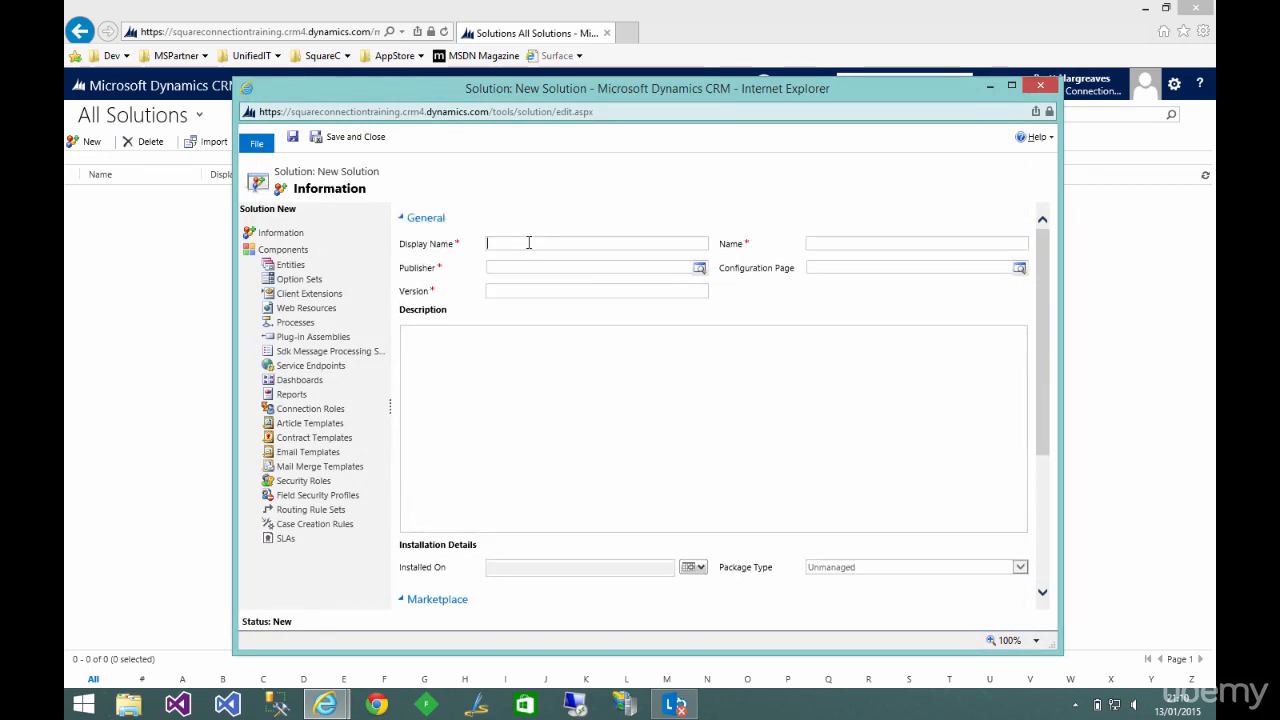
type("Destructive Soluti")
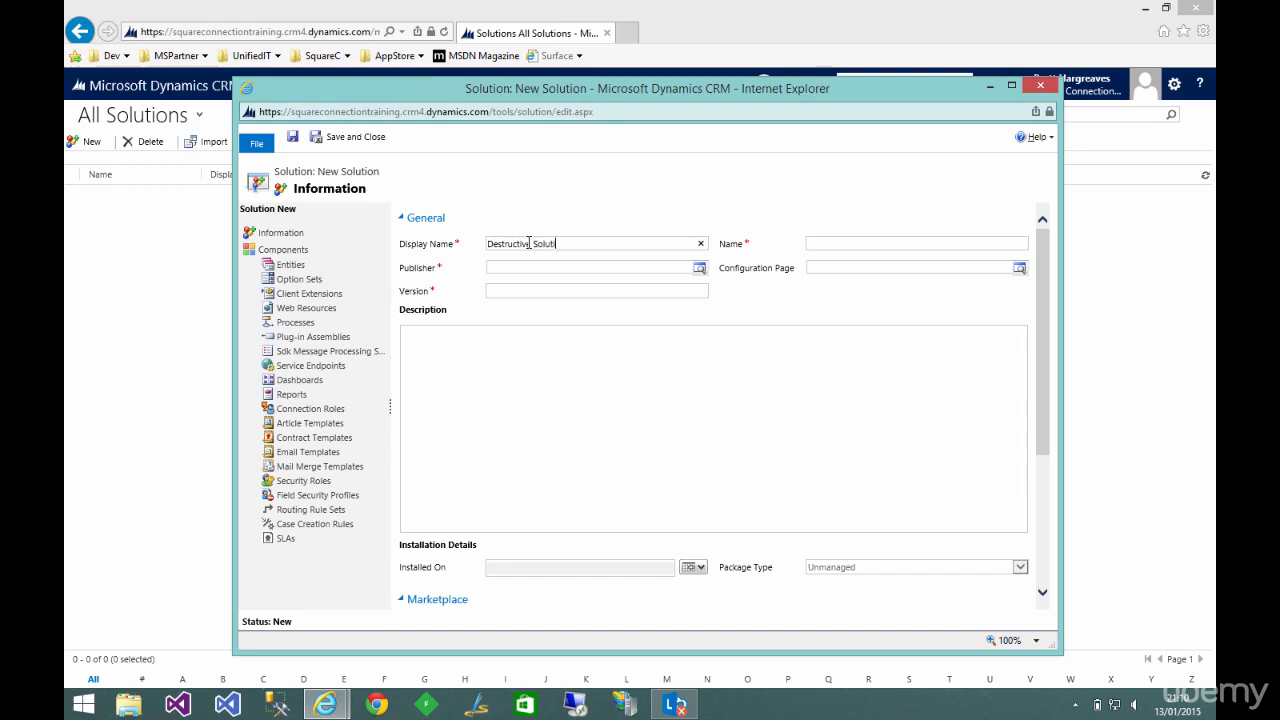
type("on")
key("Tab")
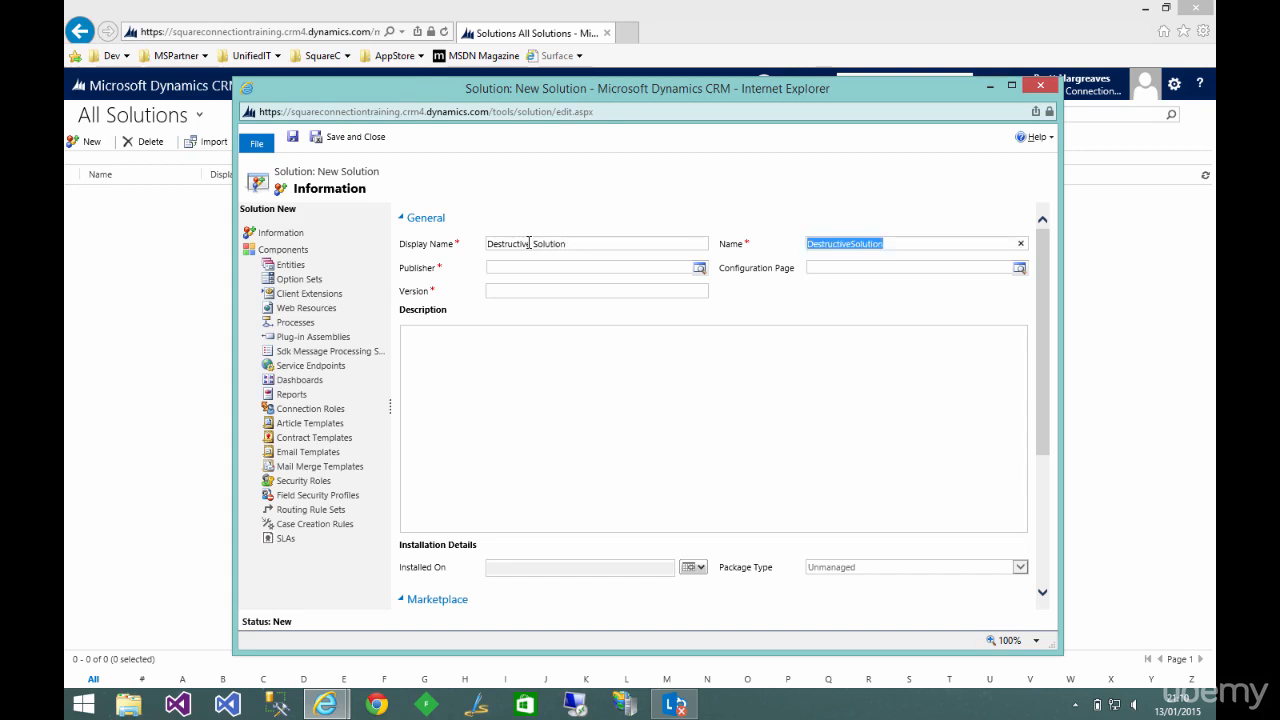
- Assign Square Connection Training as the solution's publisher and set its version to 10.0.0.1
left_click(699, 268)
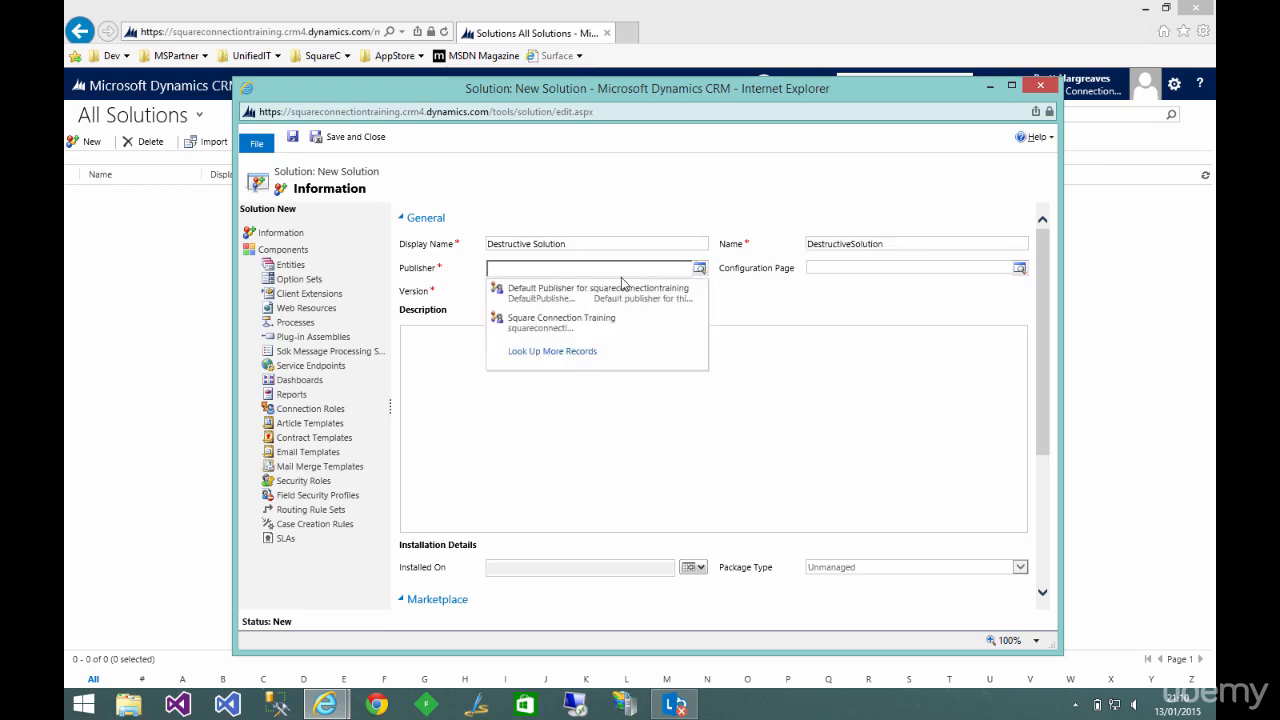
left_click(562, 322)
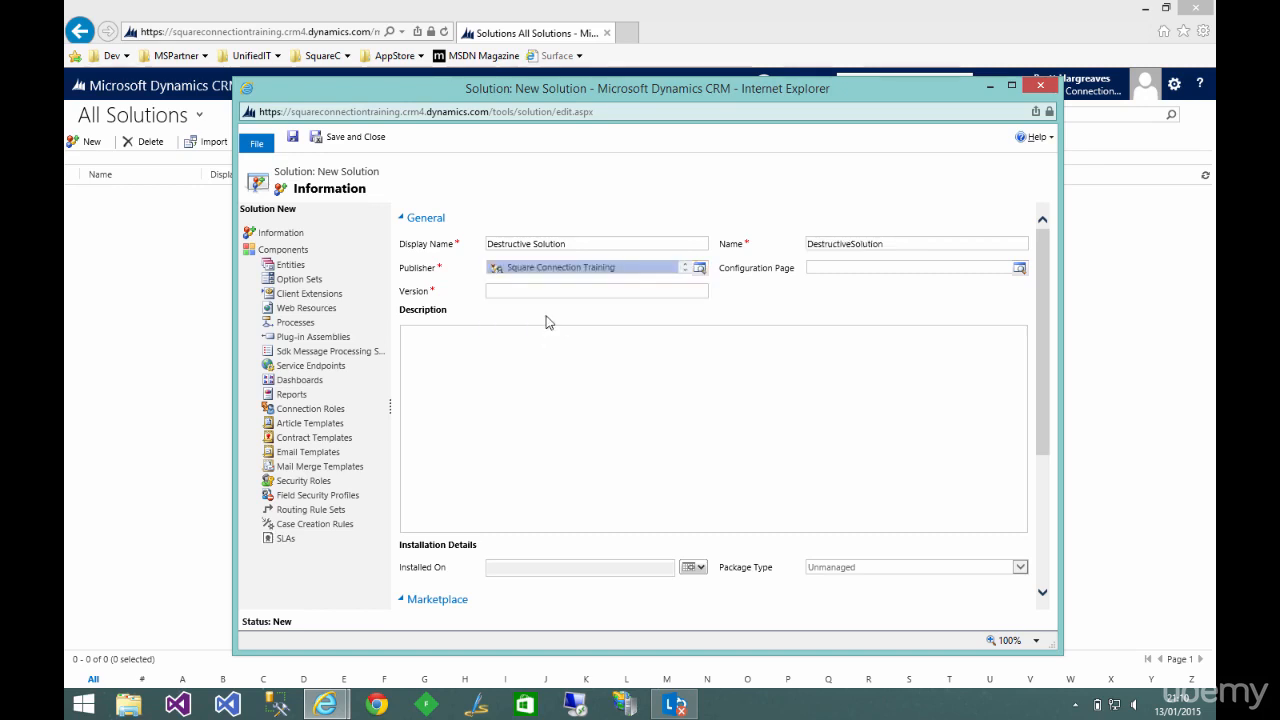
left_click(522, 291)
type("10.0.0.1")
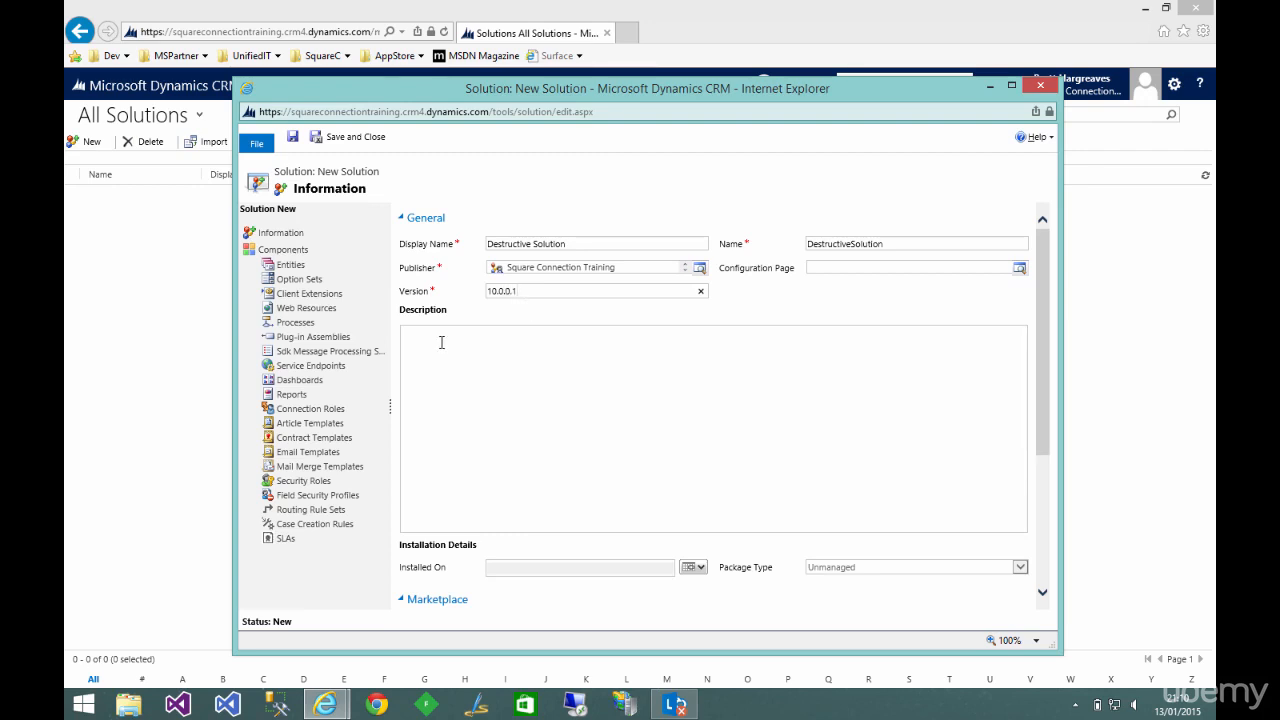
scroll(426, 341, "down", 3)
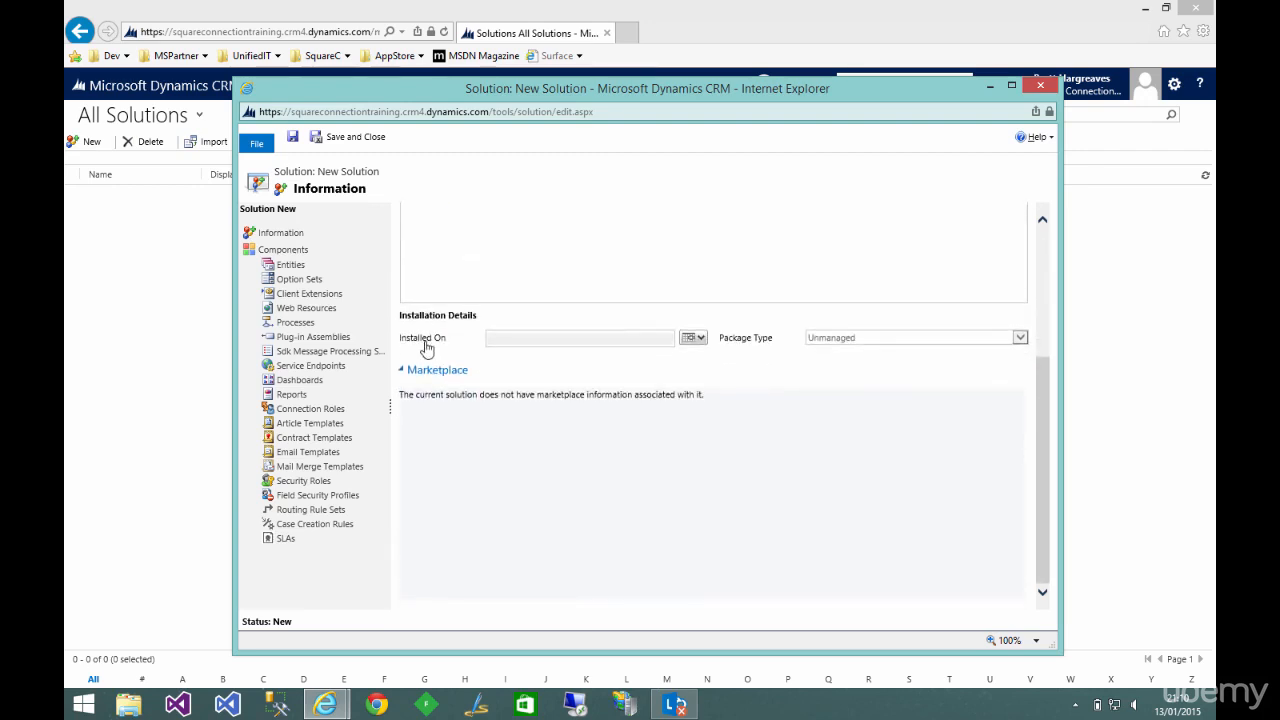
scroll(426, 341, "up", 3)
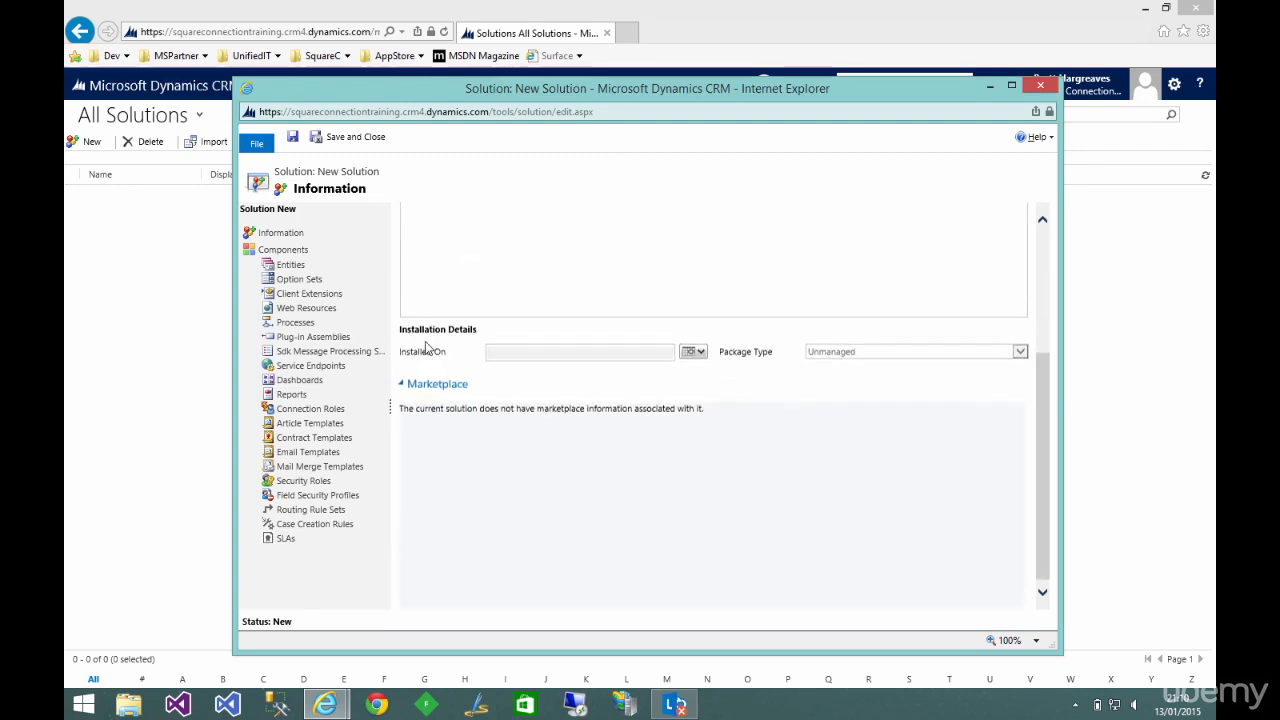
- Save and close Destructive Solution, and start another solution with the display name Awesome Training and the generated name
left_click(358, 139)
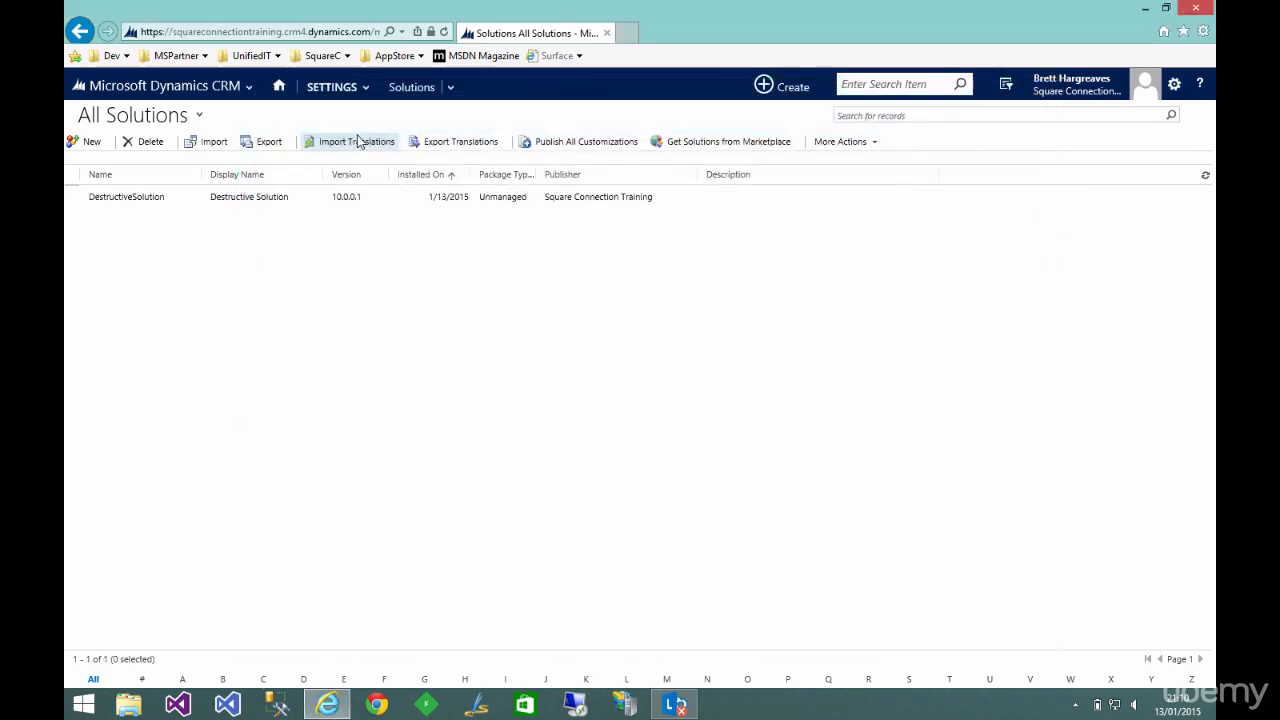
left_click(76, 144)
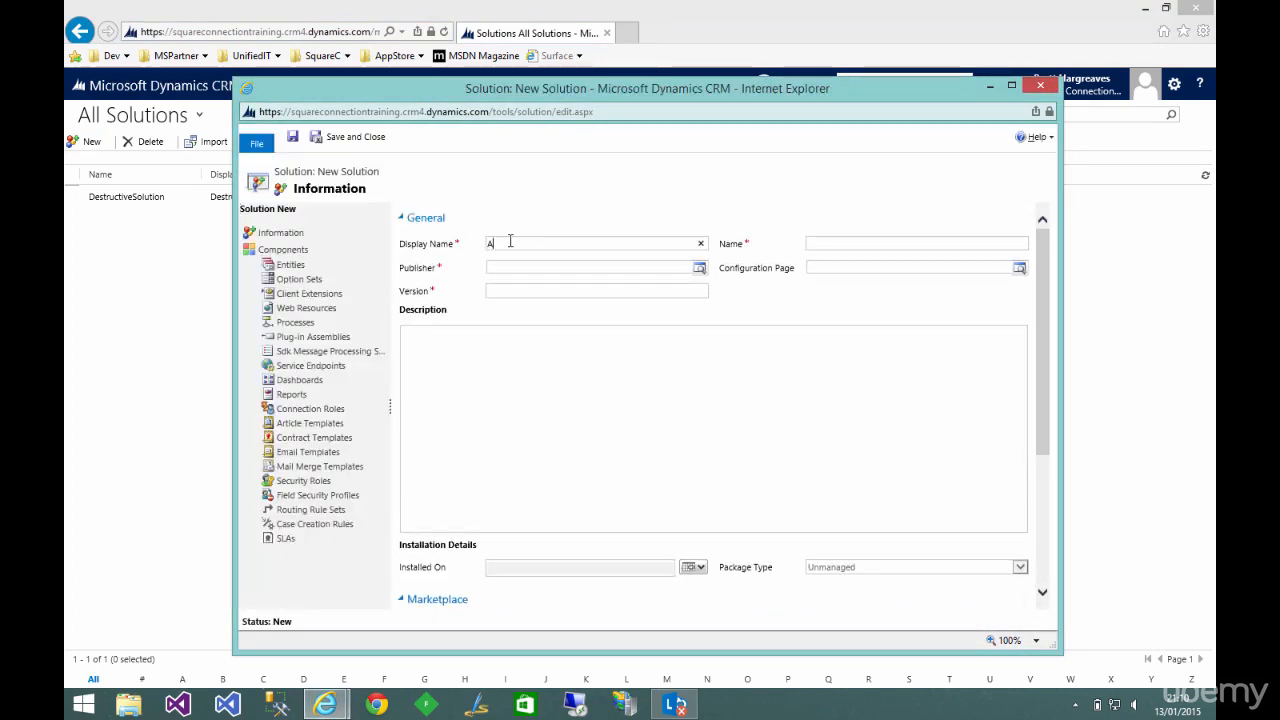
type("e Training")
key("Tab")
- Assign Square Connection Training as the solution's publisher, set its version to 1.0.0.1, and save and close it
left_click(550, 267)
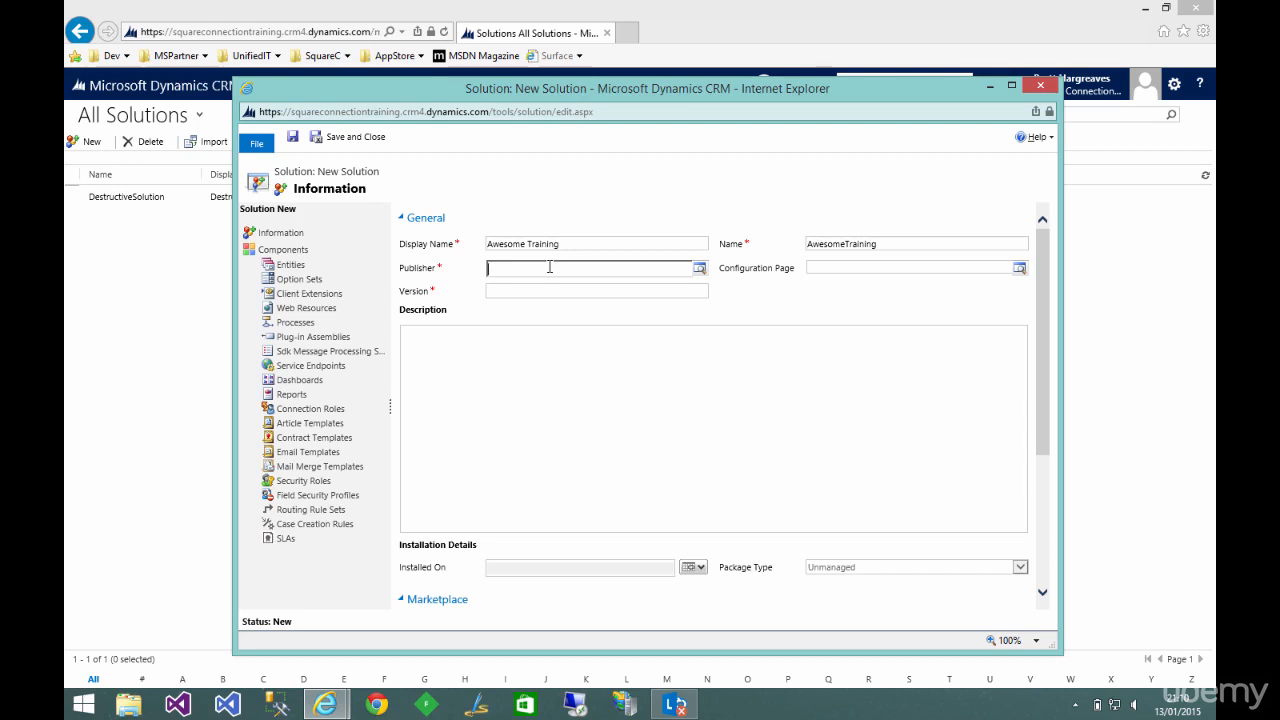
left_click(699, 268)
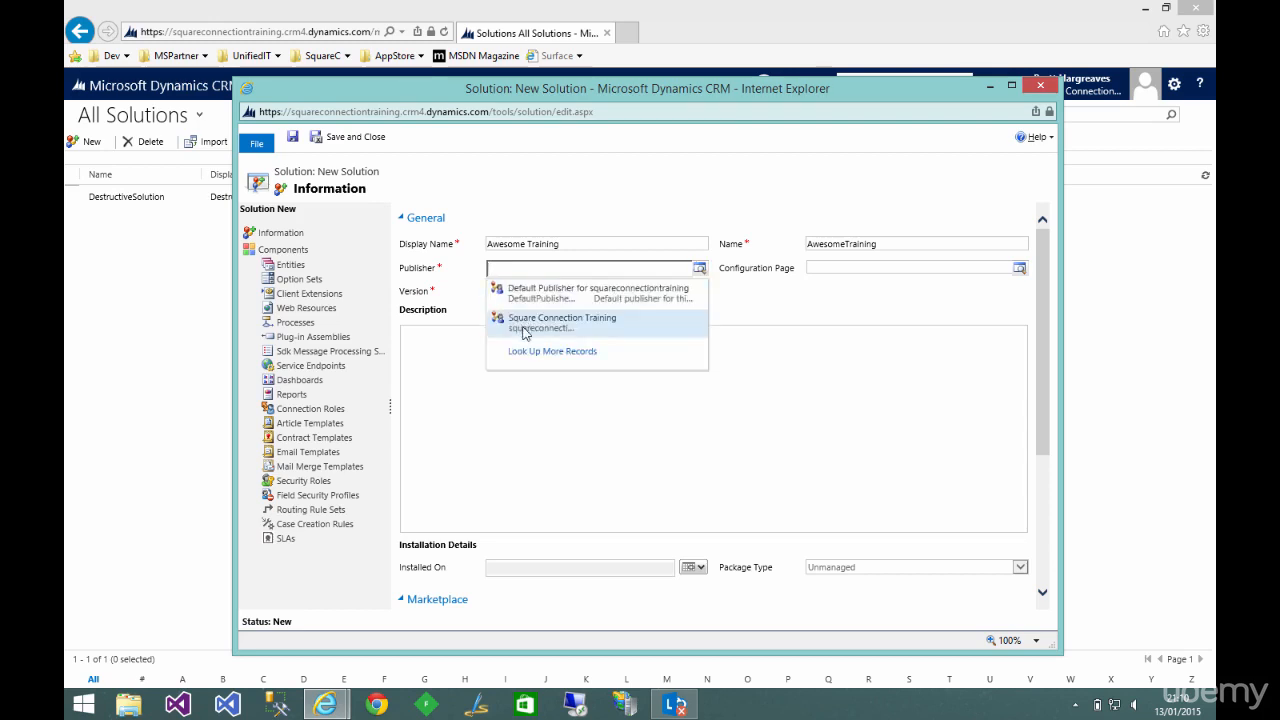
left_click(523, 325)
left_click(532, 290)
type("1")
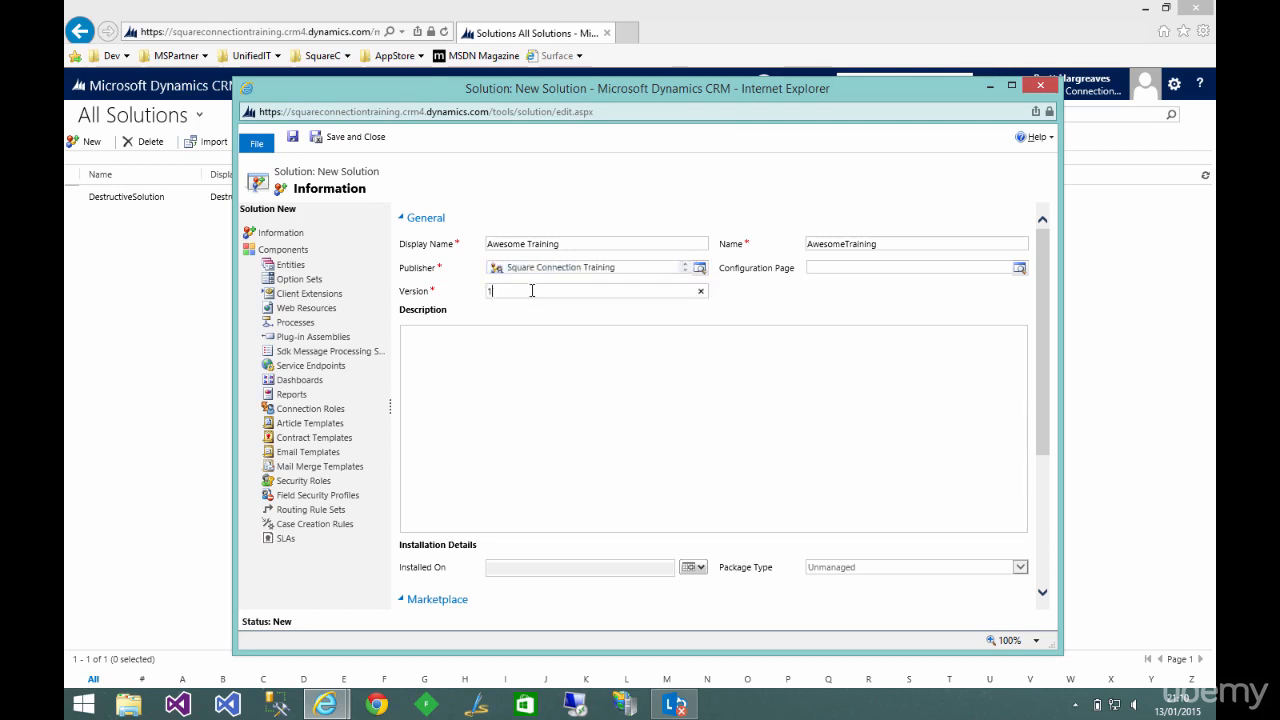
type("0")
type(".0.0.1")
left_click(366, 138)
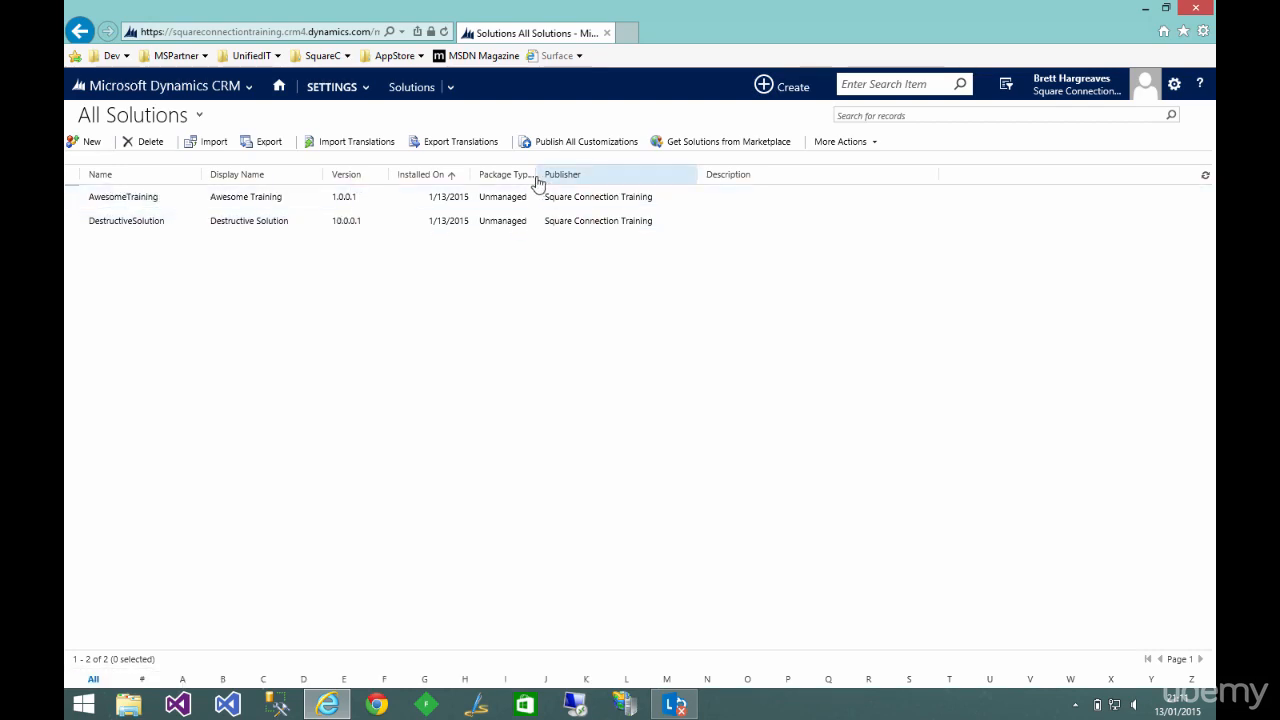
- Widen the Package Type column in the solutions list and select the Awesome Training solution
left_click_drag(535, 175, 601, 175)
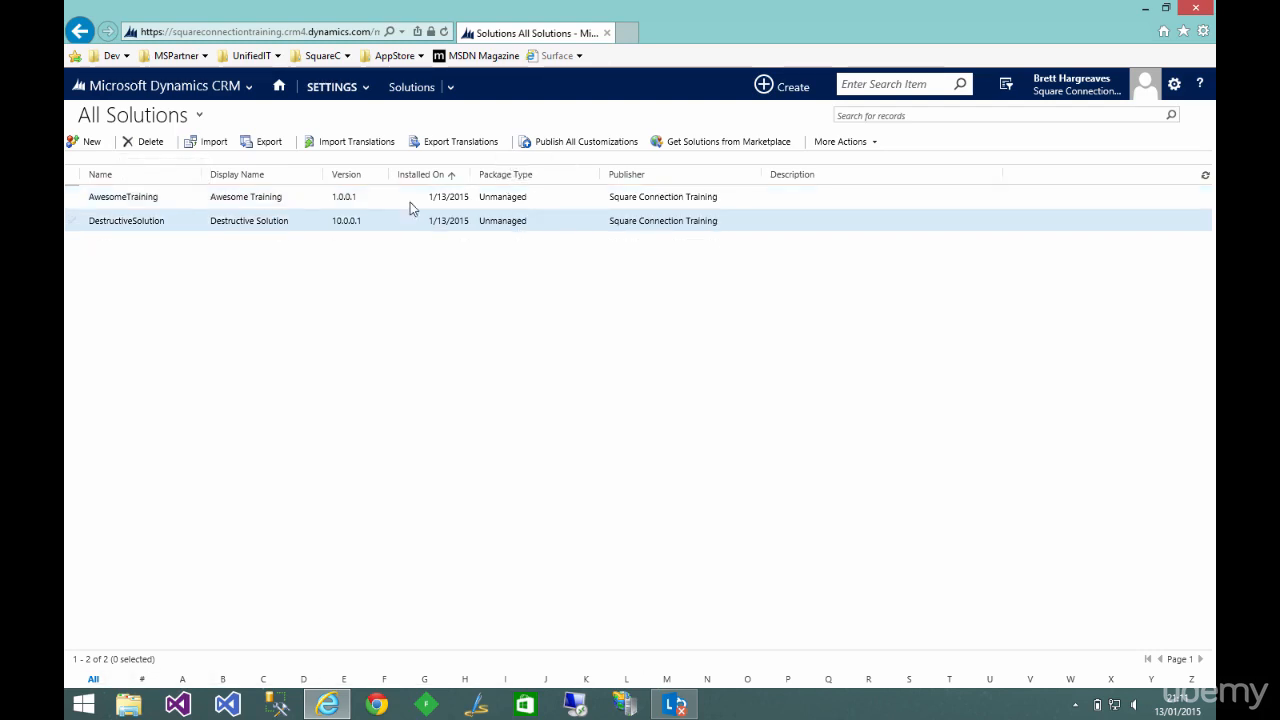
left_click(174, 204)
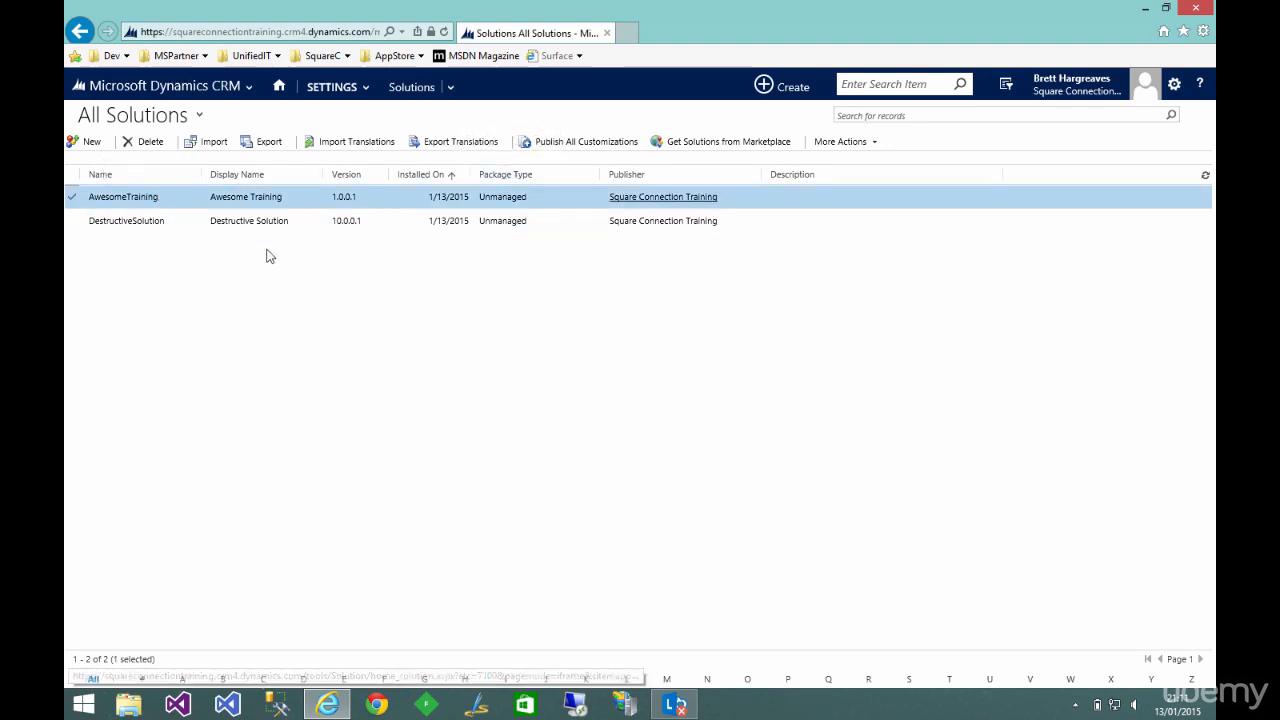
- Review the export wizard for Destructive Solution, including the system settings and the Unmanaged and Managed package types, and cancel the export
left_click(176, 222)
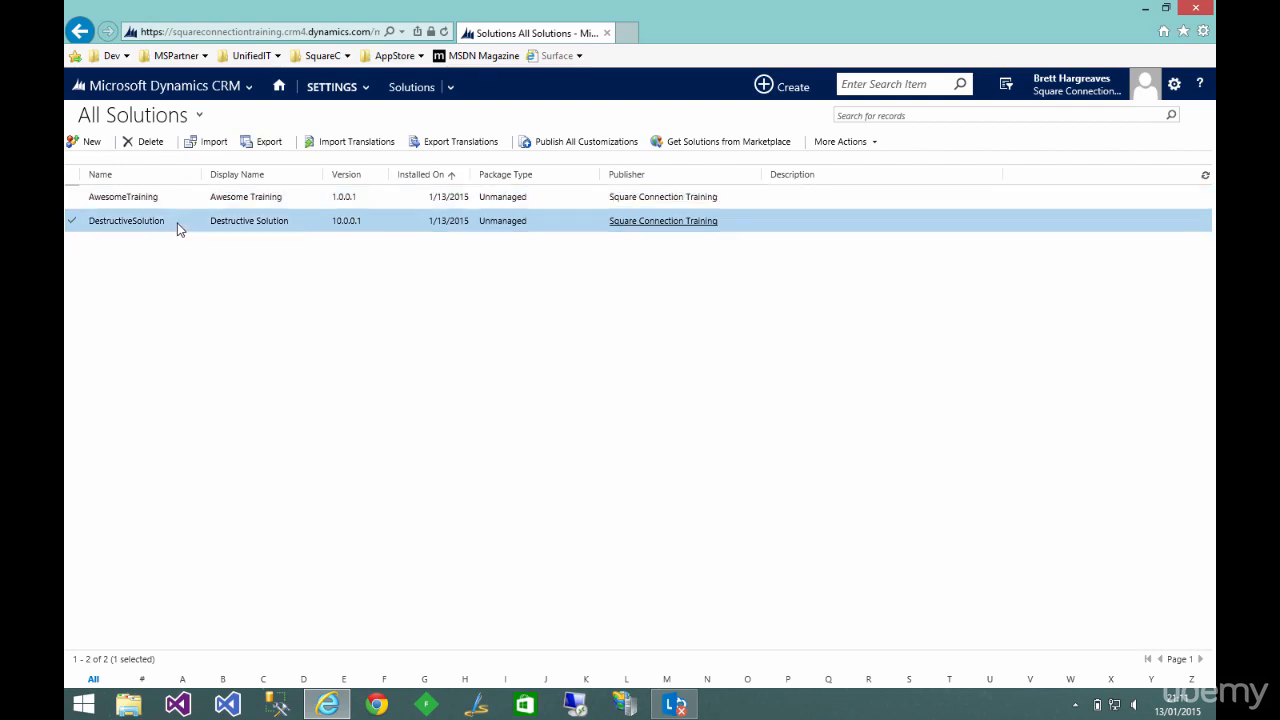
left_click(266, 145)
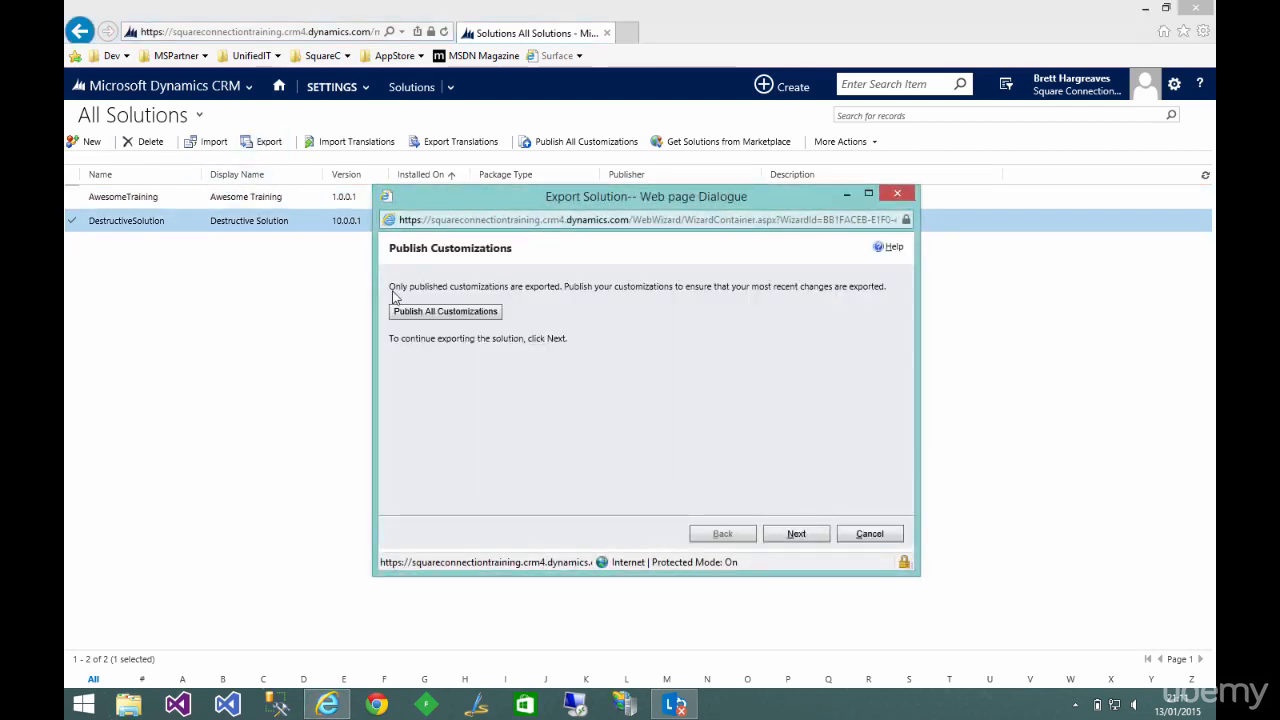
left_click(796, 533)
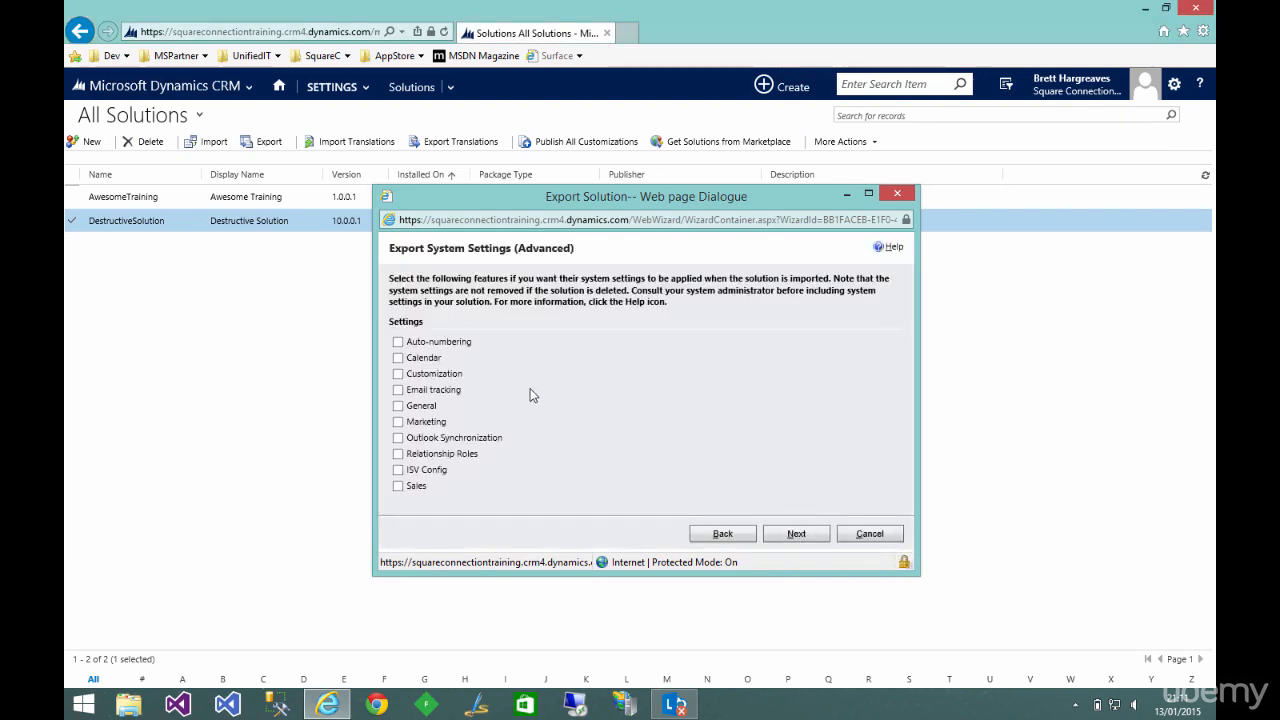
left_click(793, 534)
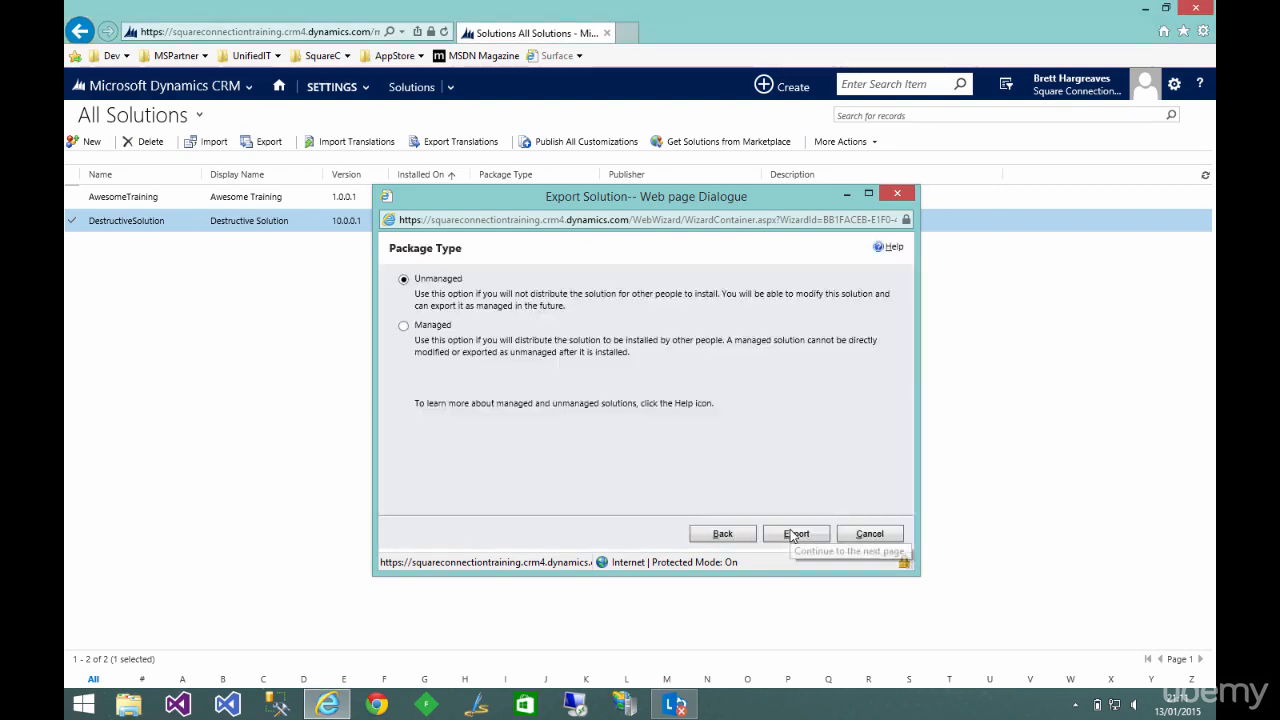
left_click(427, 319)
left_click(431, 282)
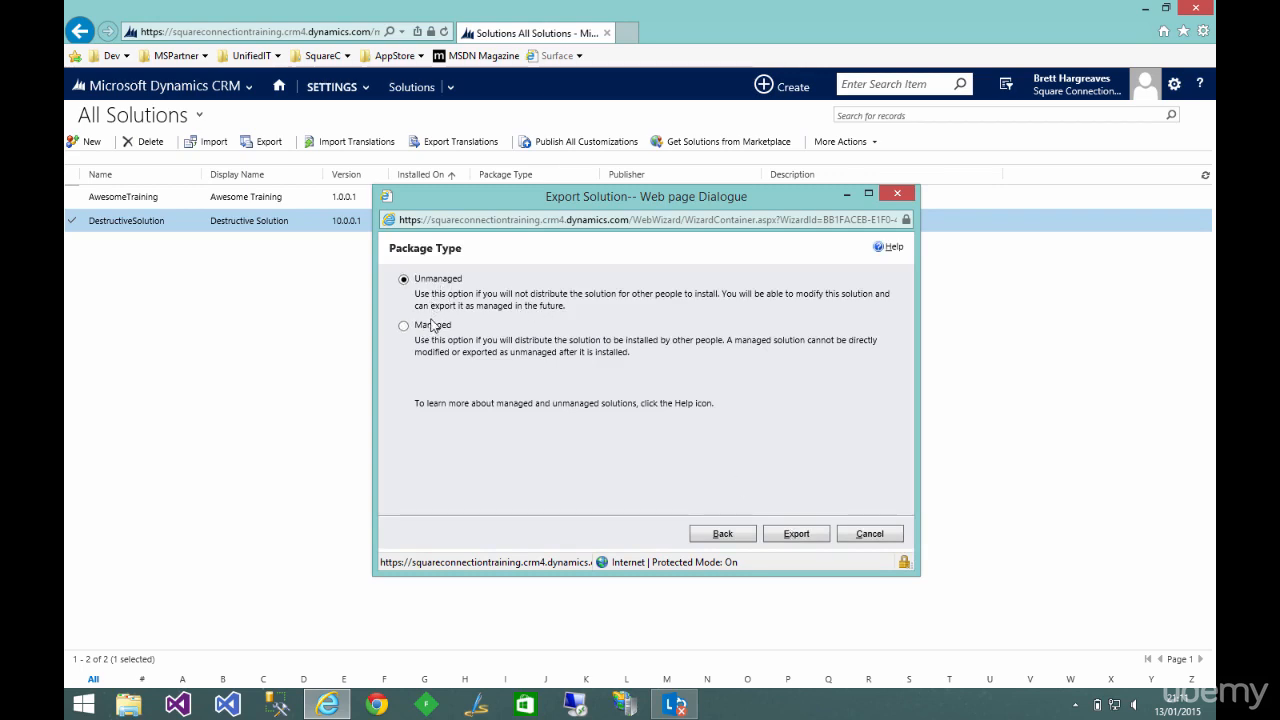
left_click(426, 327)
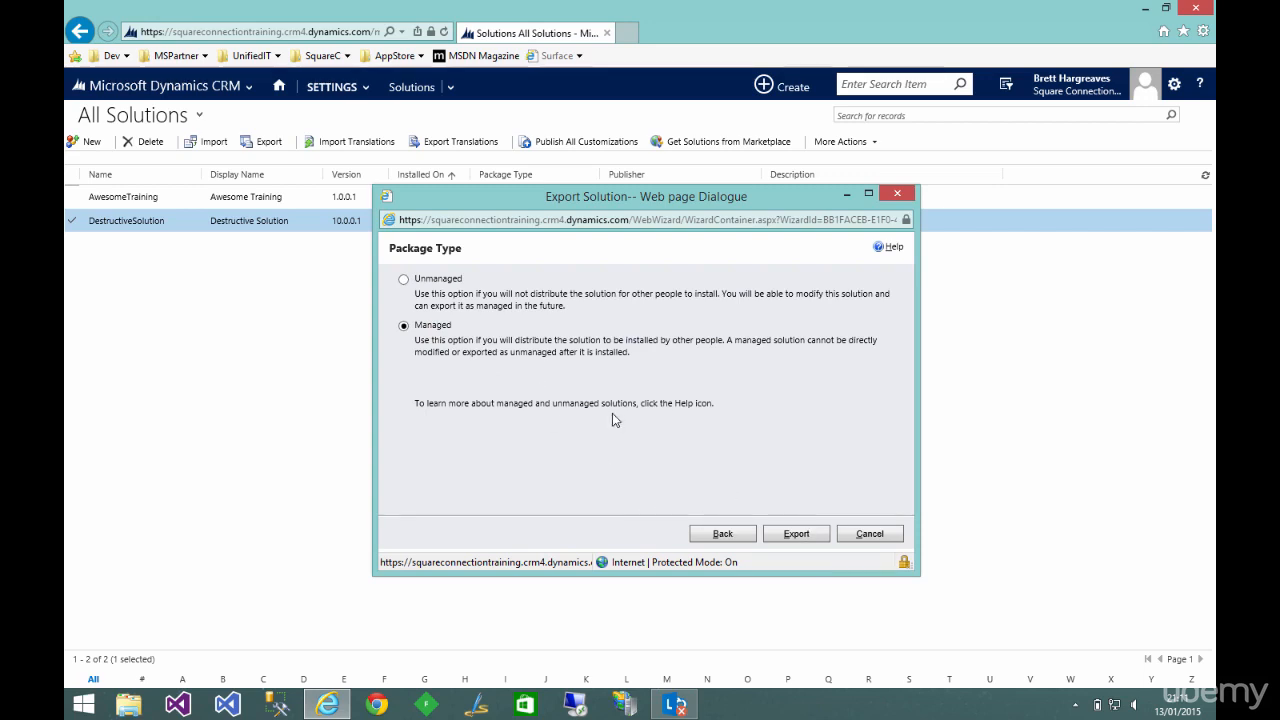
left_click(870, 540)
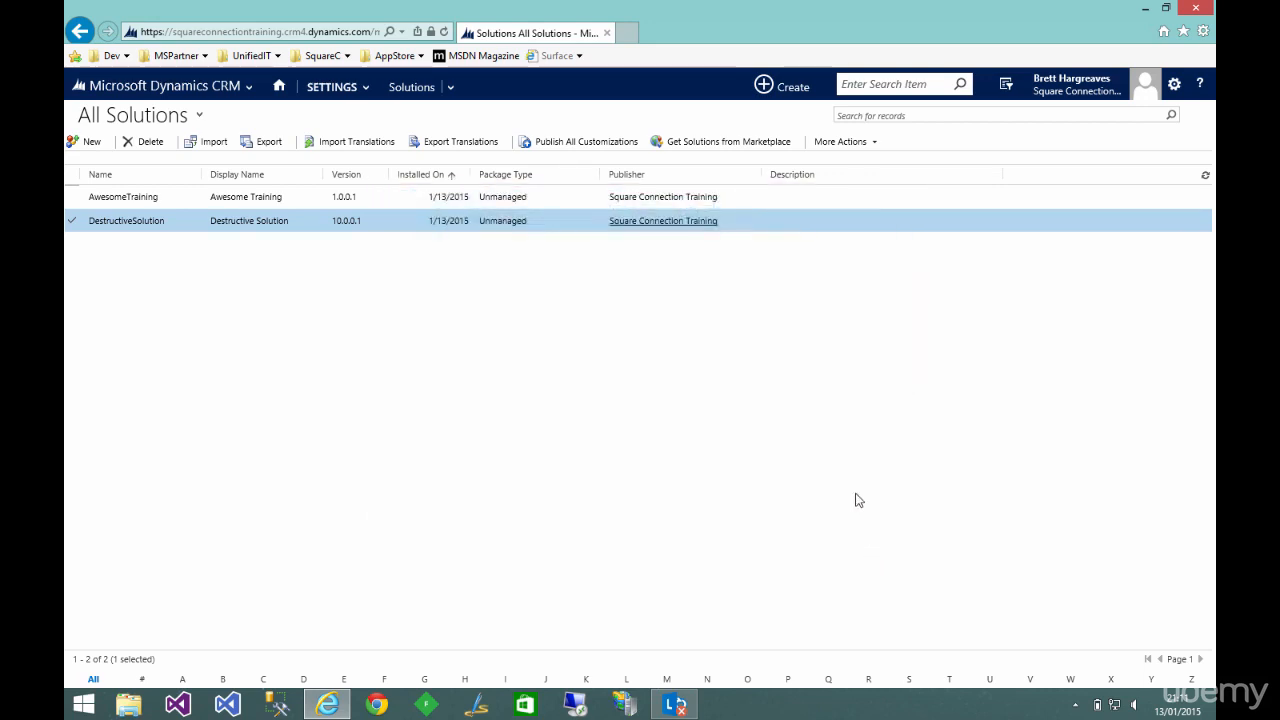
- Open the solution import wizard to examine its package selection page, and cancel the import
left_click(212, 142)
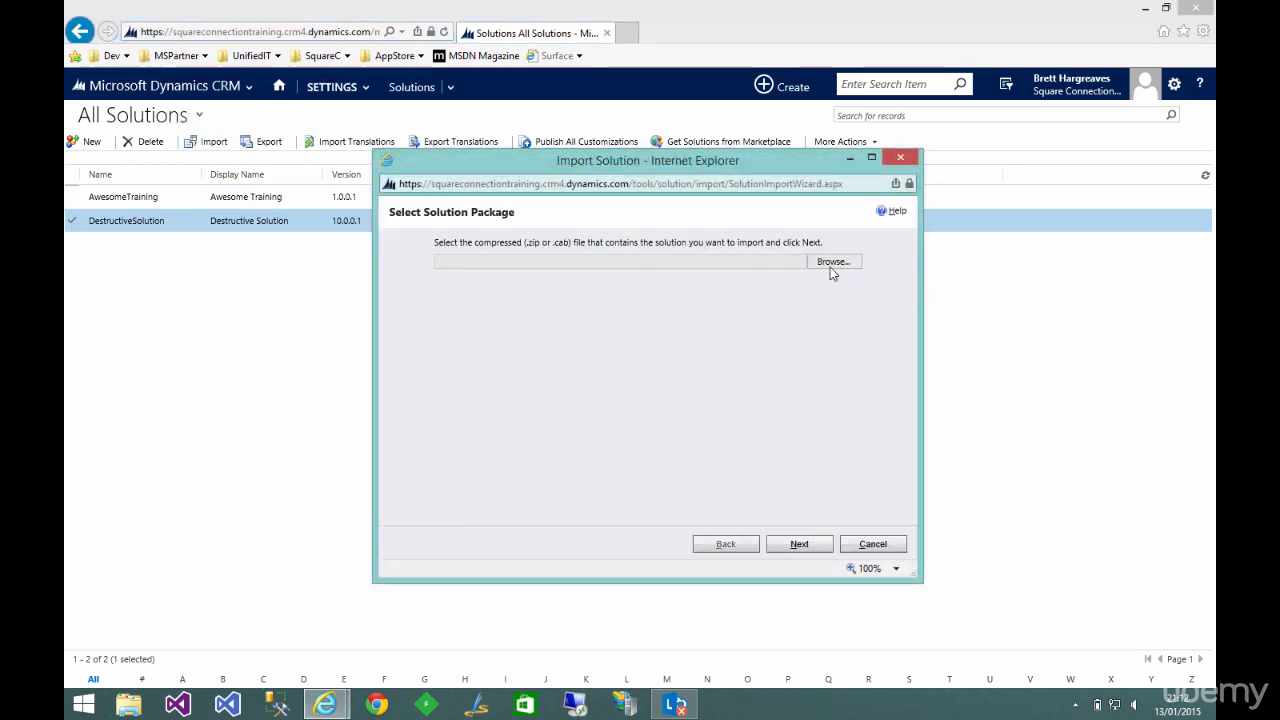
left_click(866, 545)
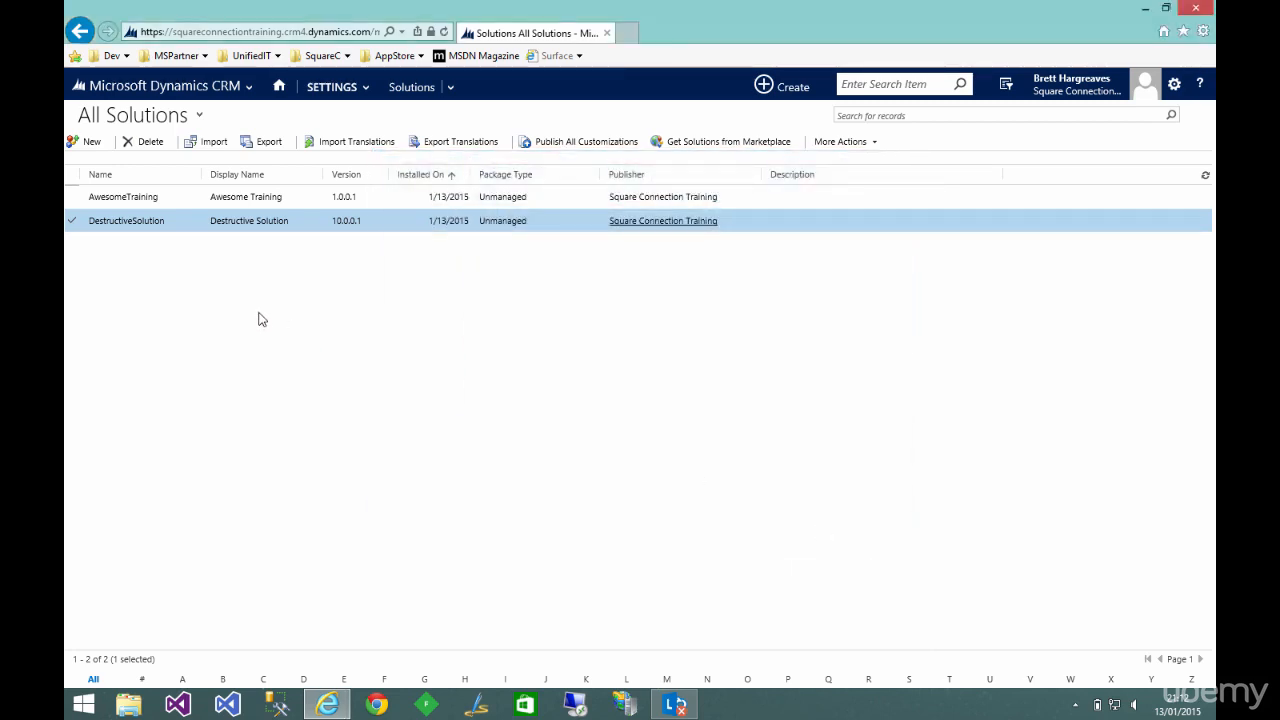